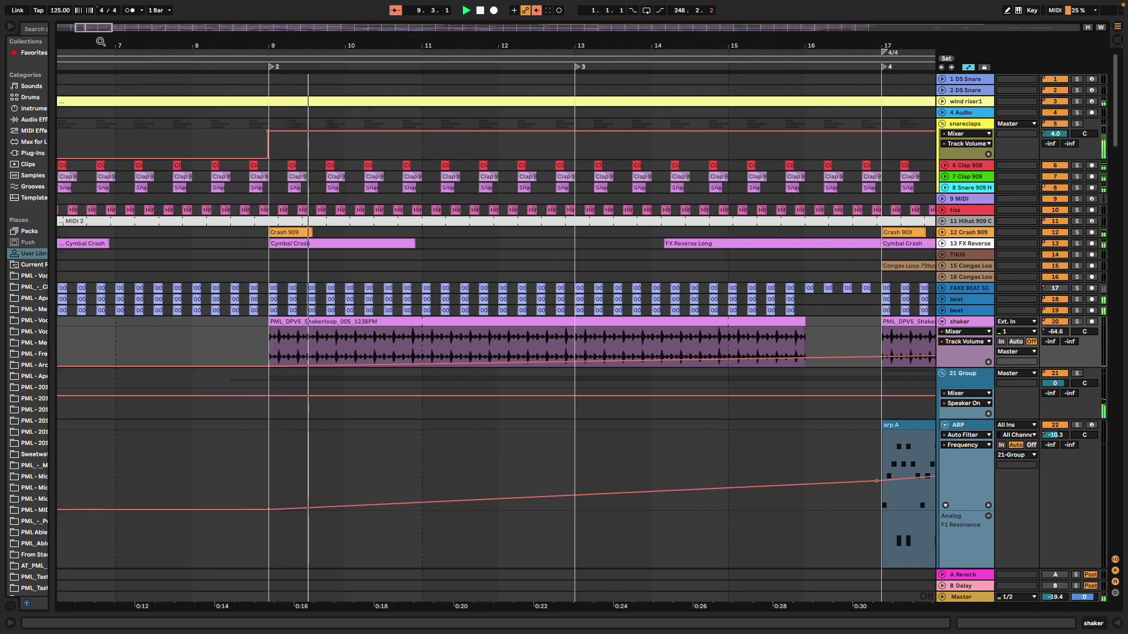
Examine the opening section's clips and automation from the shaker and ARP tracks down to the DUDUK tracks during playback
{"action": "scroll", "coordinate": [389, 434], "scroll_direction": "down", "scroll_amount": 15}
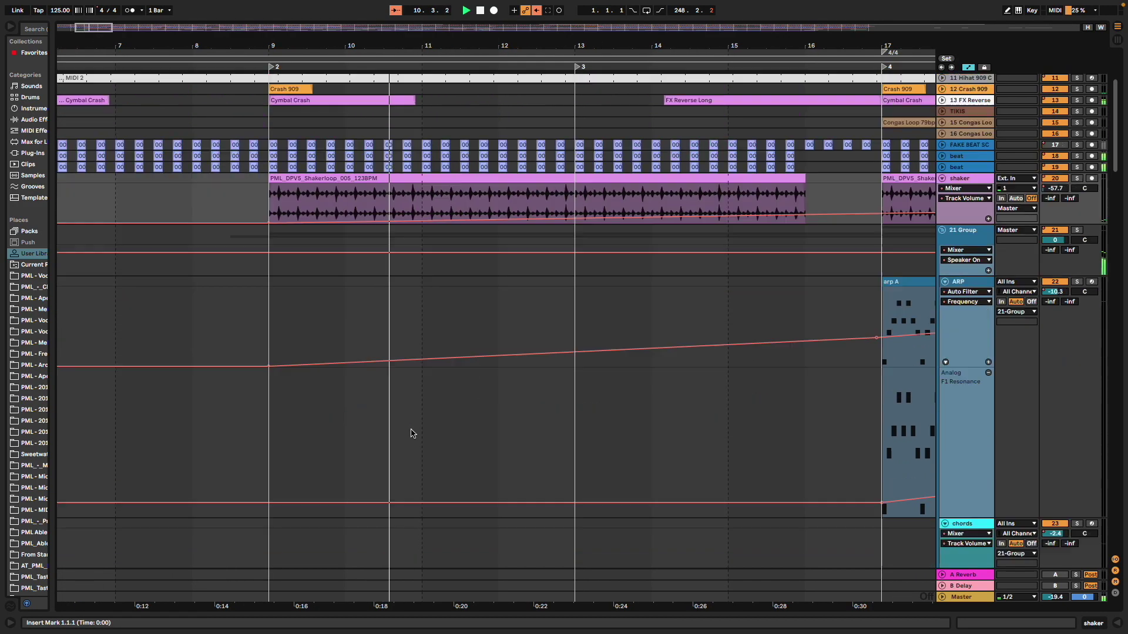
{"action": "scroll", "coordinate": [406, 421], "scroll_direction": "down", "scroll_amount": 6}
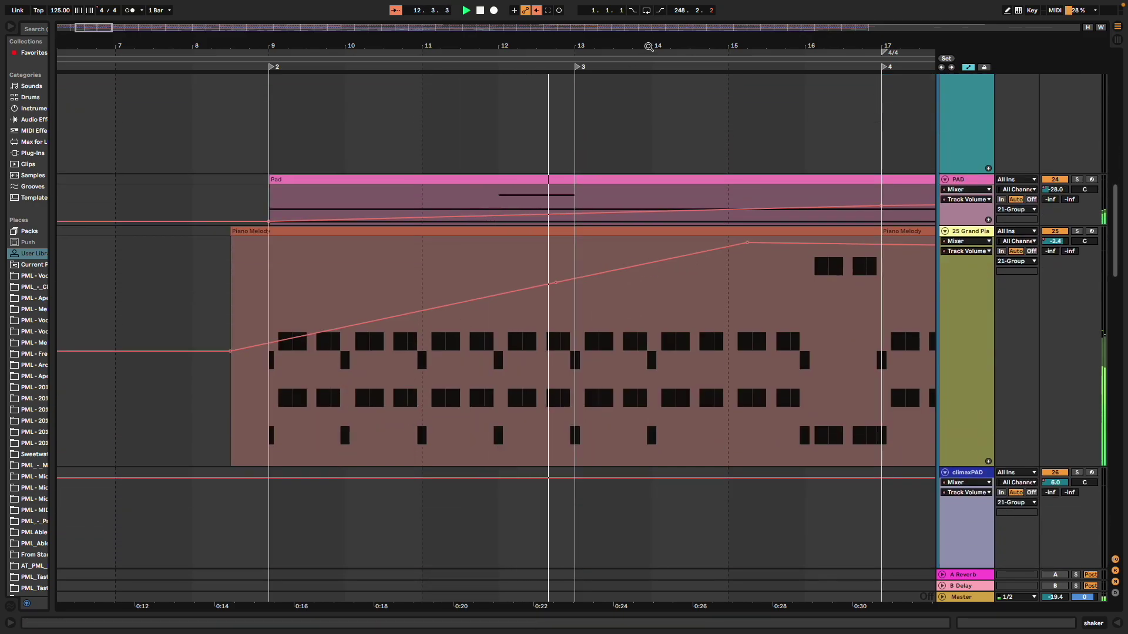
{"action": "left_click_drag", "start_coordinate": [649, 42], "coordinate": [197, 43]}
{"action": "scroll", "coordinate": [332, 353], "scroll_direction": "down", "scroll_amount": 13}
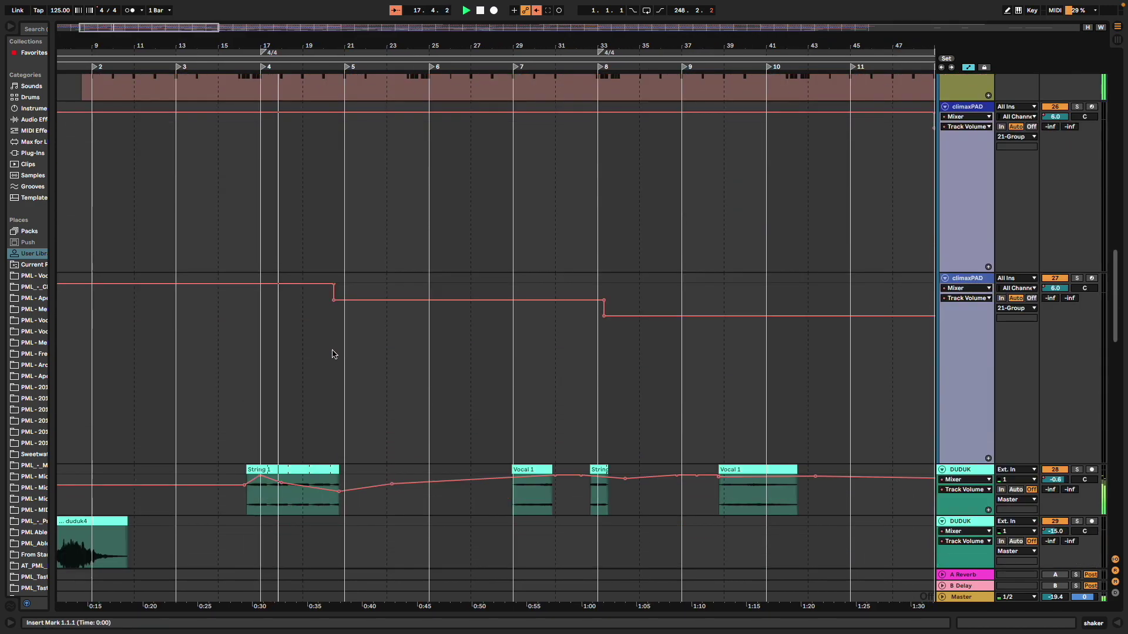
{"action": "scroll", "coordinate": [354, 335], "scroll_direction": "down", "scroll_amount": 1}
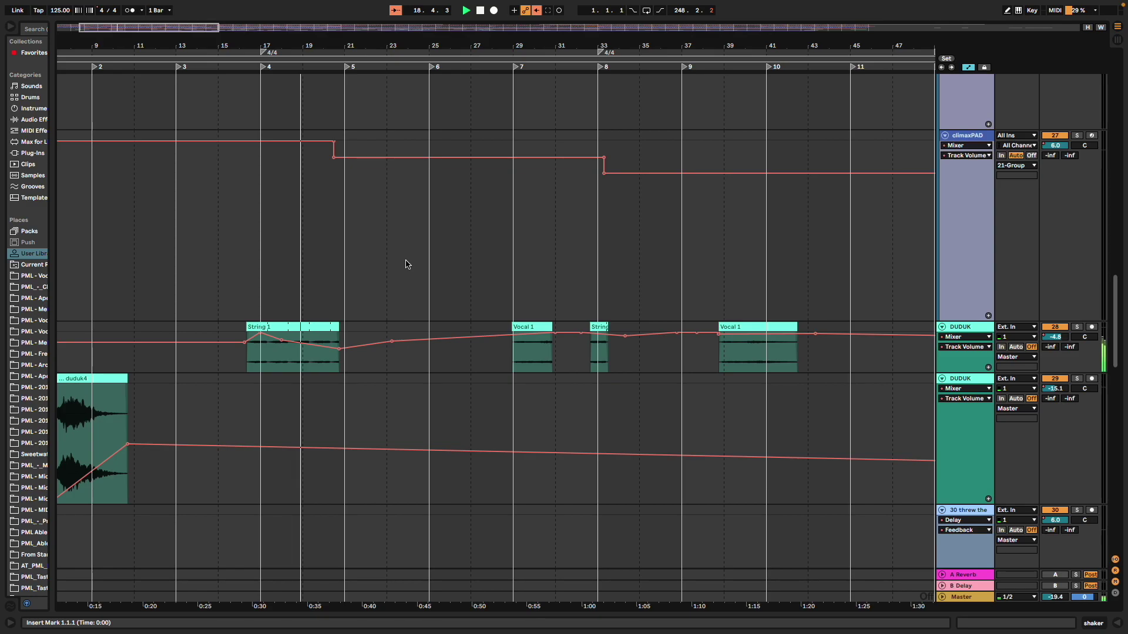
{"action": "scroll", "coordinate": [442, 270], "scroll_direction": "up", "scroll_amount": 15}
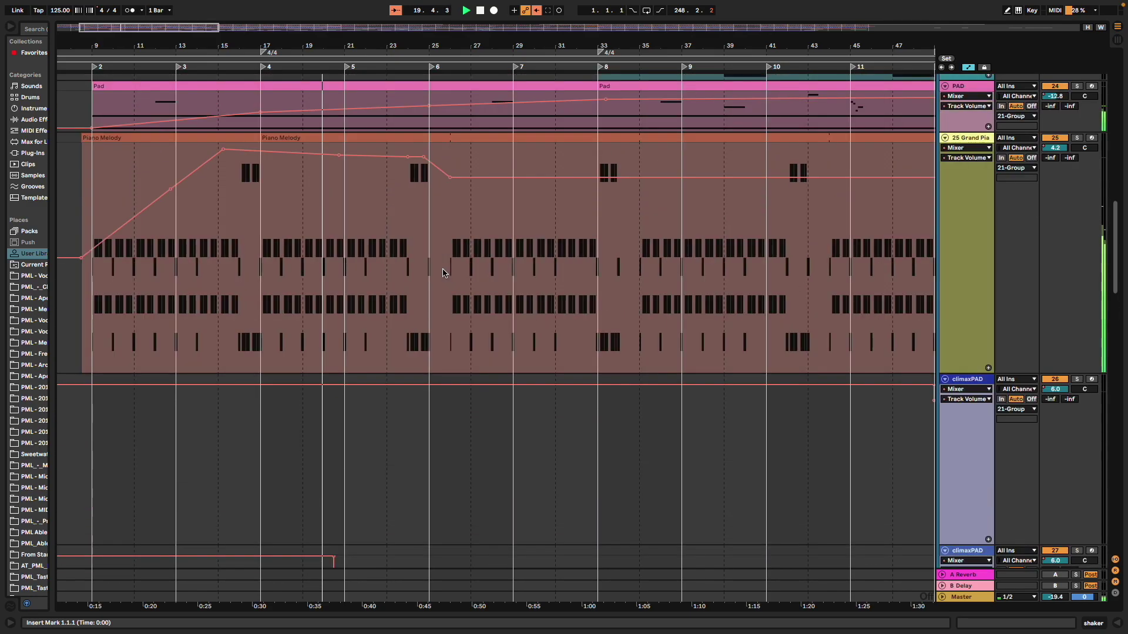
{"action": "scroll", "coordinate": [442, 273], "scroll_direction": "up", "scroll_amount": 8}
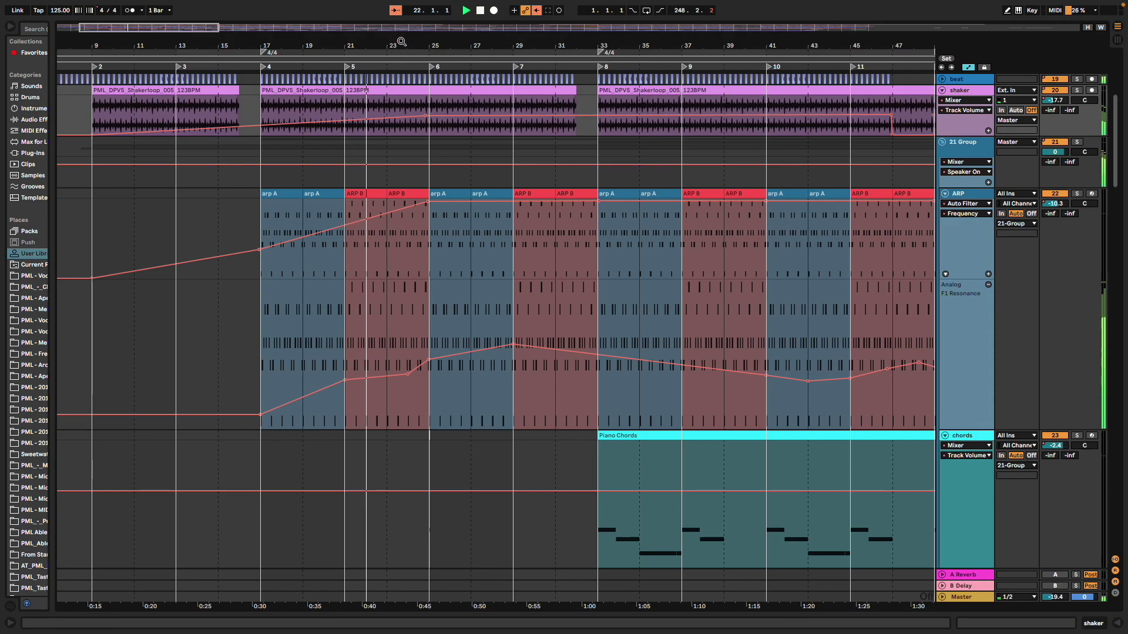
Inspect the ARP, chords, PAD and Grand Piano tracks around locators 6 to 14, including the Piano Chords entry at bar 33
{"action": "left_click_drag", "start_coordinate": [402, 45], "coordinate": [145, 115]}
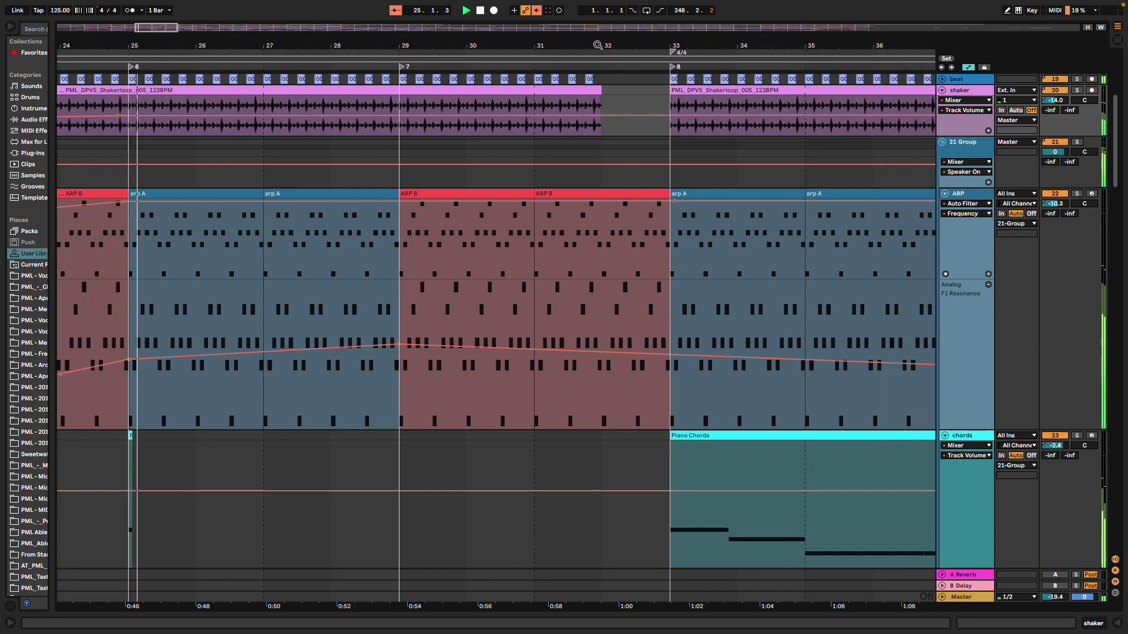
{"action": "key", "text": "minus"}
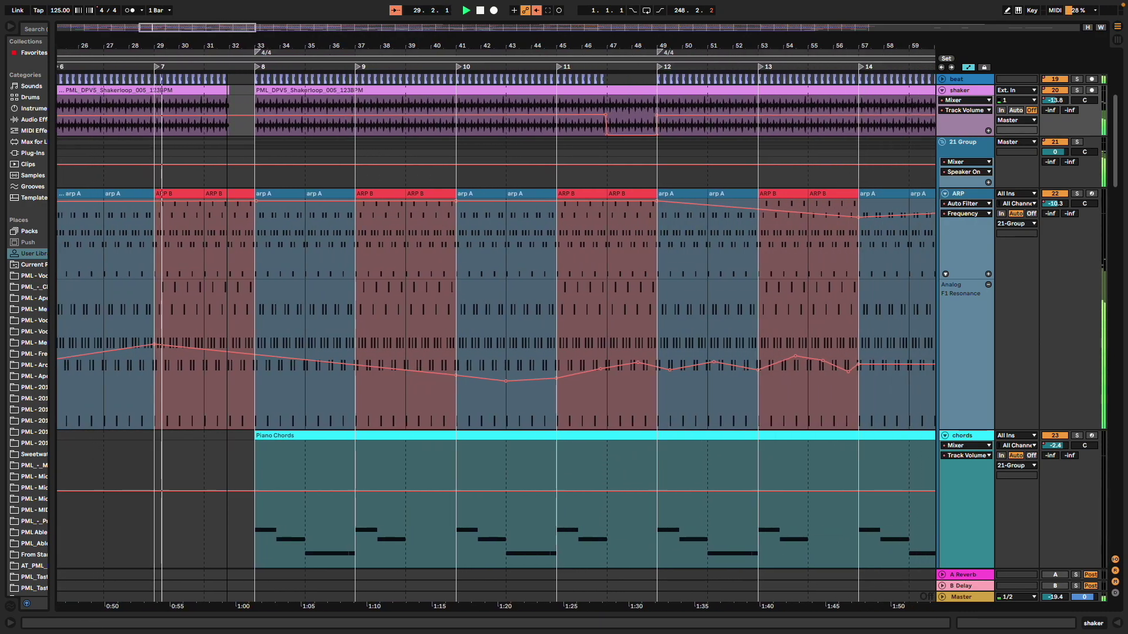
{"action": "scroll", "coordinate": [376, 443], "scroll_direction": "down", "scroll_amount": 5}
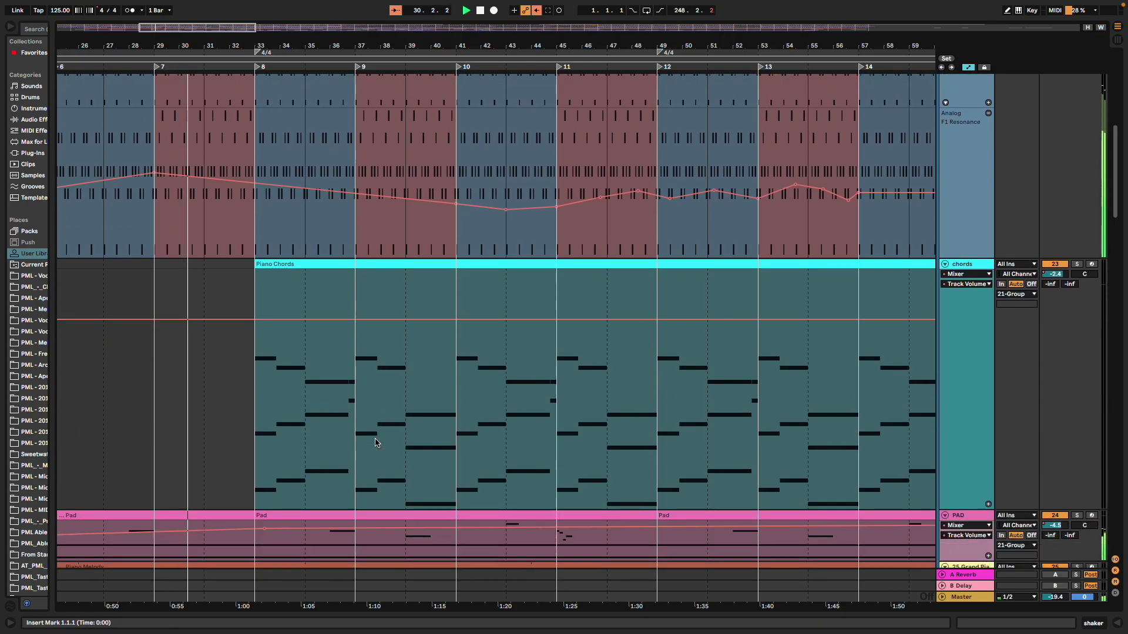
{"action": "scroll", "coordinate": [376, 443], "scroll_direction": "down", "scroll_amount": 5}
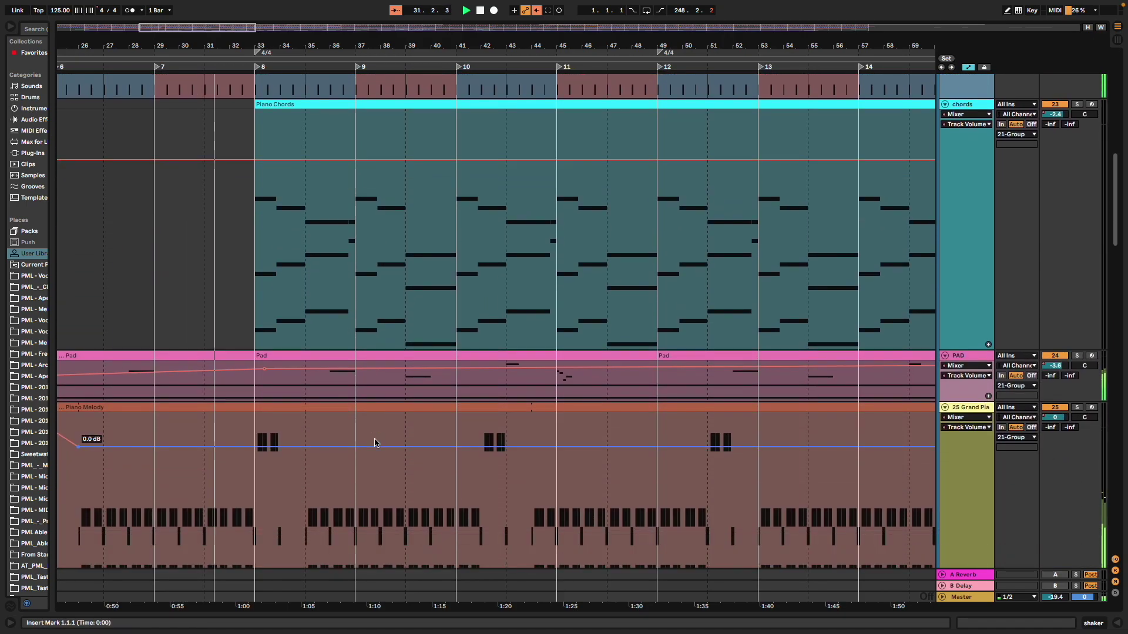
{"action": "scroll", "coordinate": [376, 443], "scroll_direction": "down", "scroll_amount": 2}
{"action": "scroll", "coordinate": [376, 443], "scroll_direction": "up", "scroll_amount": 1}
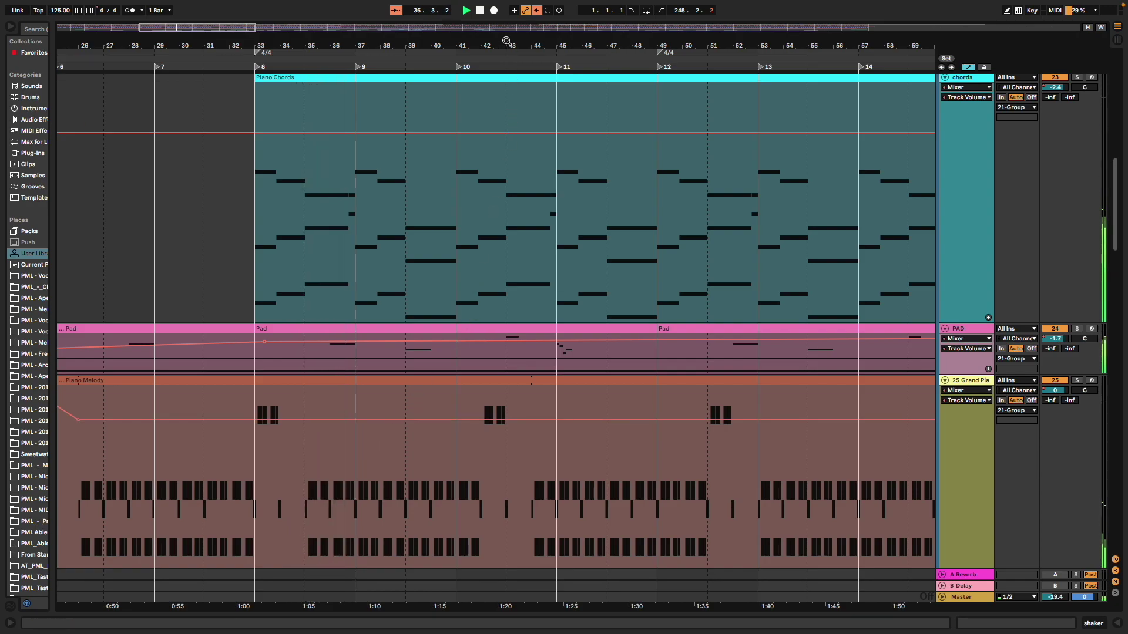
Review the wider arrangement from bar 33 to 109, covering the piano, climaxPAD, DUDUK and vocal throw tracks with their automation
{"action": "left_click_drag", "start_coordinate": [506, 40], "coordinate": [201, 6]}
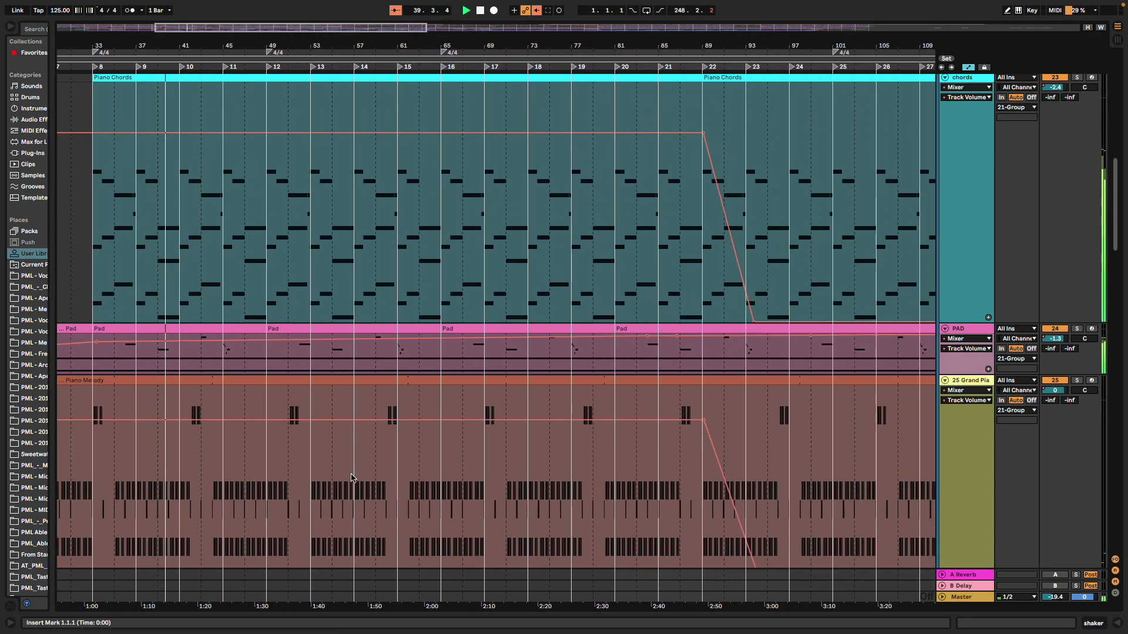
{"action": "scroll", "coordinate": [351, 478], "scroll_direction": "down", "scroll_amount": 10}
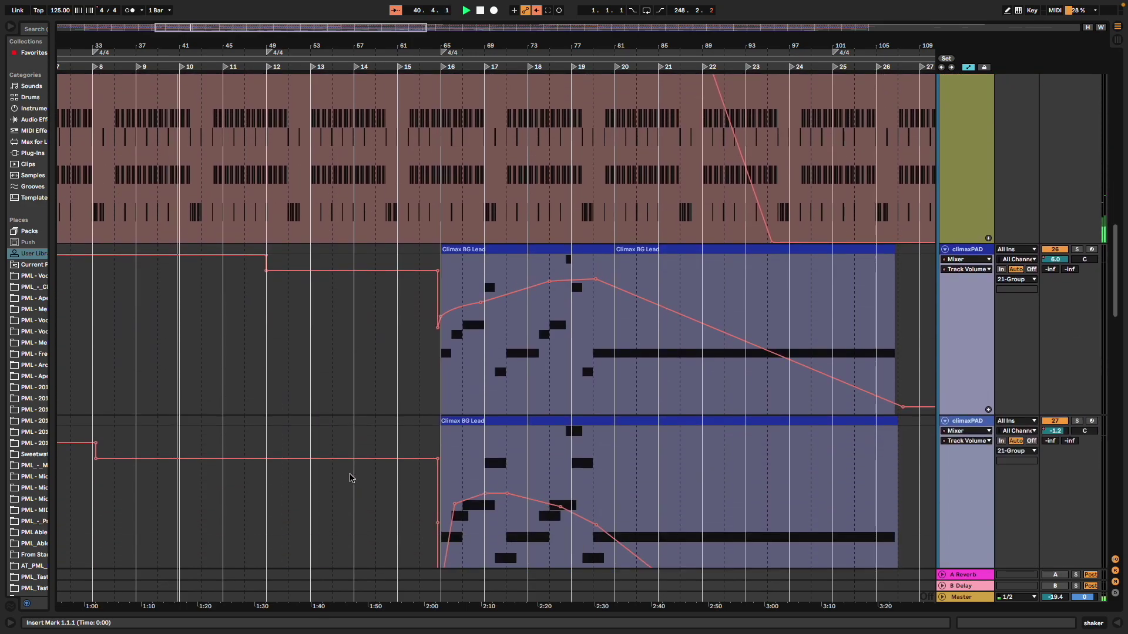
{"action": "scroll", "coordinate": [350, 478], "scroll_direction": "down", "scroll_amount": 10}
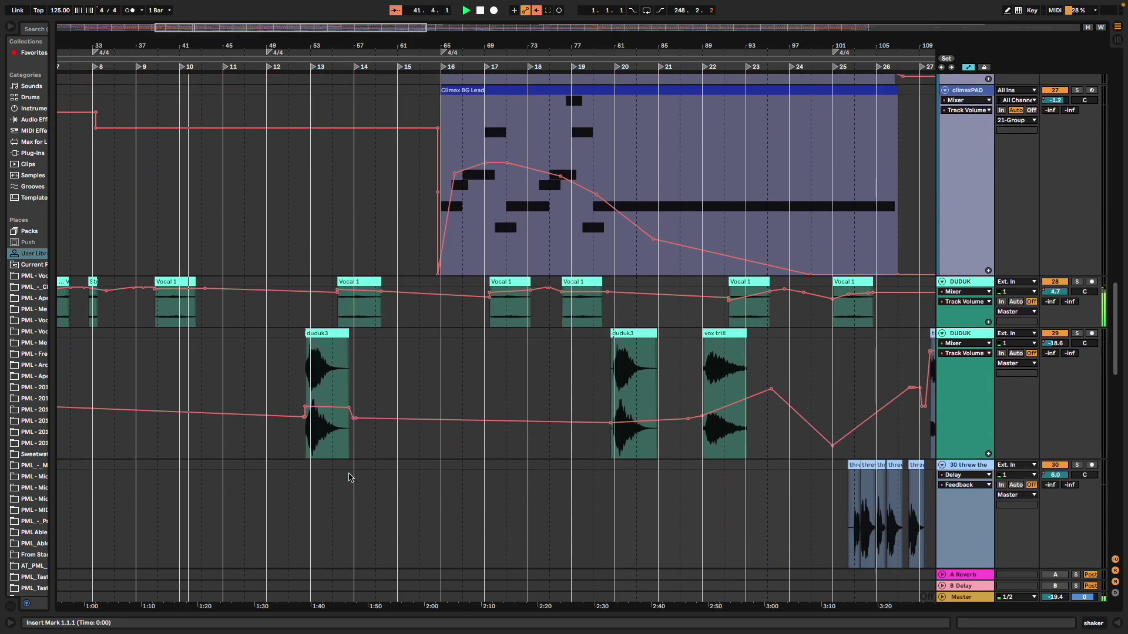
{"action": "scroll", "coordinate": [349, 478], "scroll_direction": "down", "scroll_amount": 3}
{"action": "scroll", "coordinate": [349, 477], "scroll_direction": "up", "scroll_amount": 5}
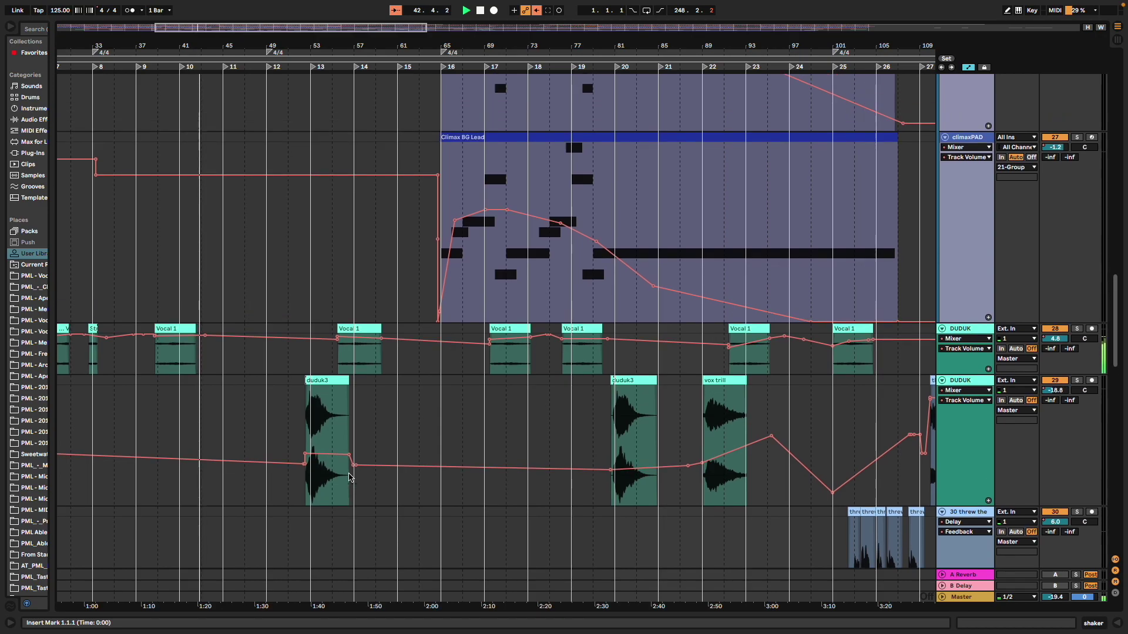
{"action": "scroll", "coordinate": [349, 477], "scroll_direction": "up", "scroll_amount": 2}
{"action": "scroll", "coordinate": [354, 281], "scroll_direction": "down", "scroll_amount": 4}
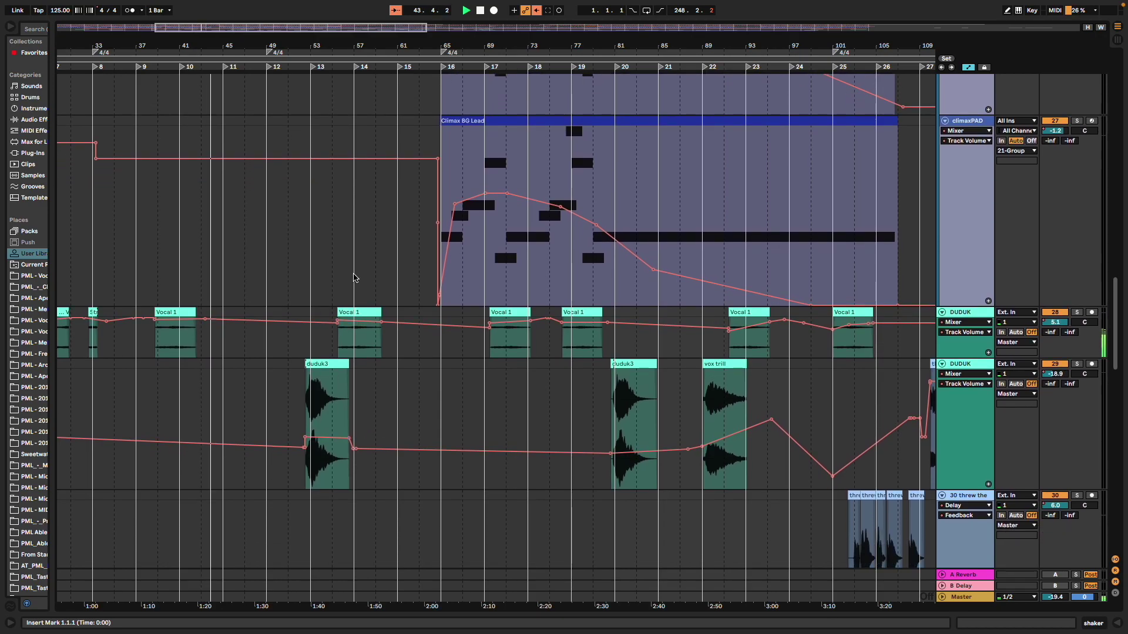
{"action": "scroll", "coordinate": [354, 278], "scroll_direction": "down", "scroll_amount": 8}
{"action": "scroll", "coordinate": [353, 278], "scroll_direction": "up", "scroll_amount": 3}
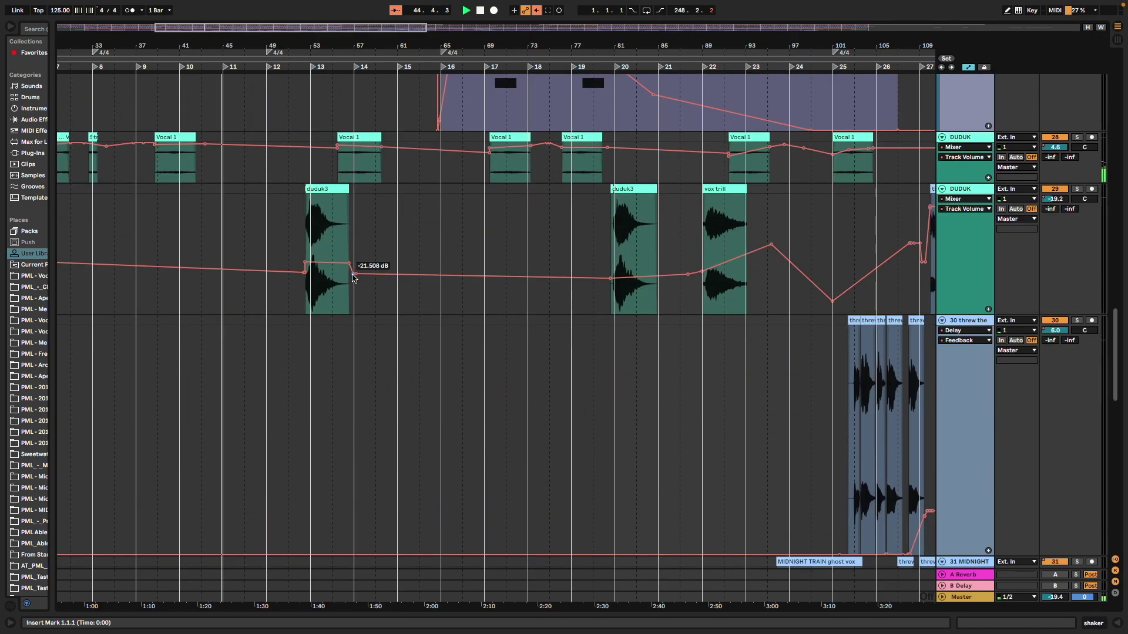
{"action": "scroll", "coordinate": [352, 278], "scroll_direction": "up", "scroll_amount": 4}
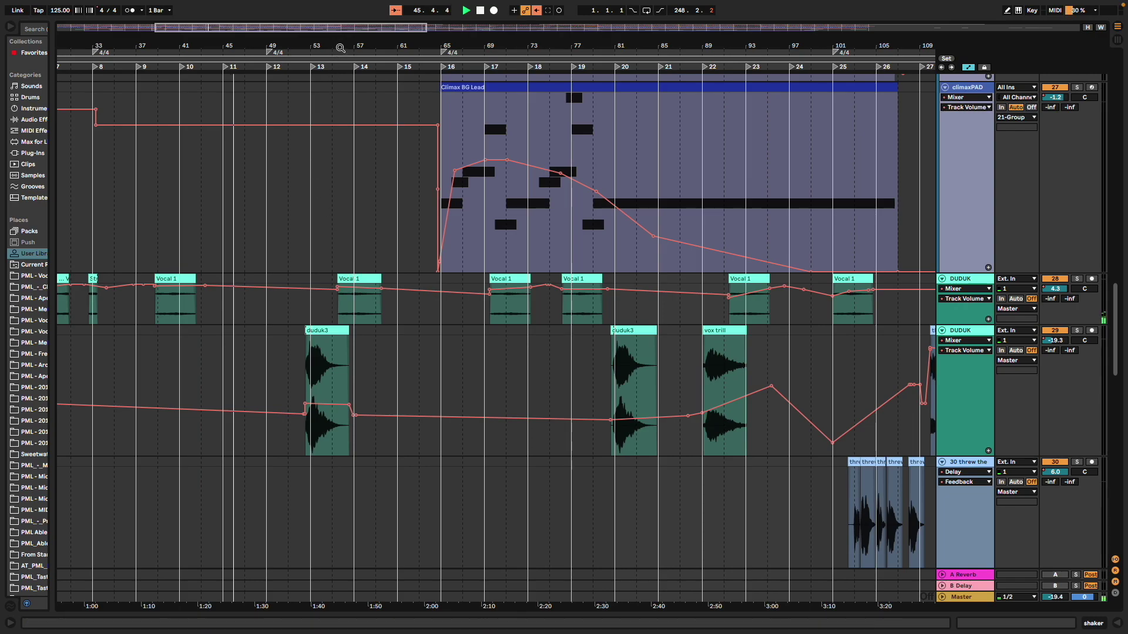
Examine the Duduk and Vocal clips and the volume automation on track 33 closely around bars 51 to 67
{"action": "left_click_drag", "start_coordinate": [393, 31], "coordinate": [366, 30]}
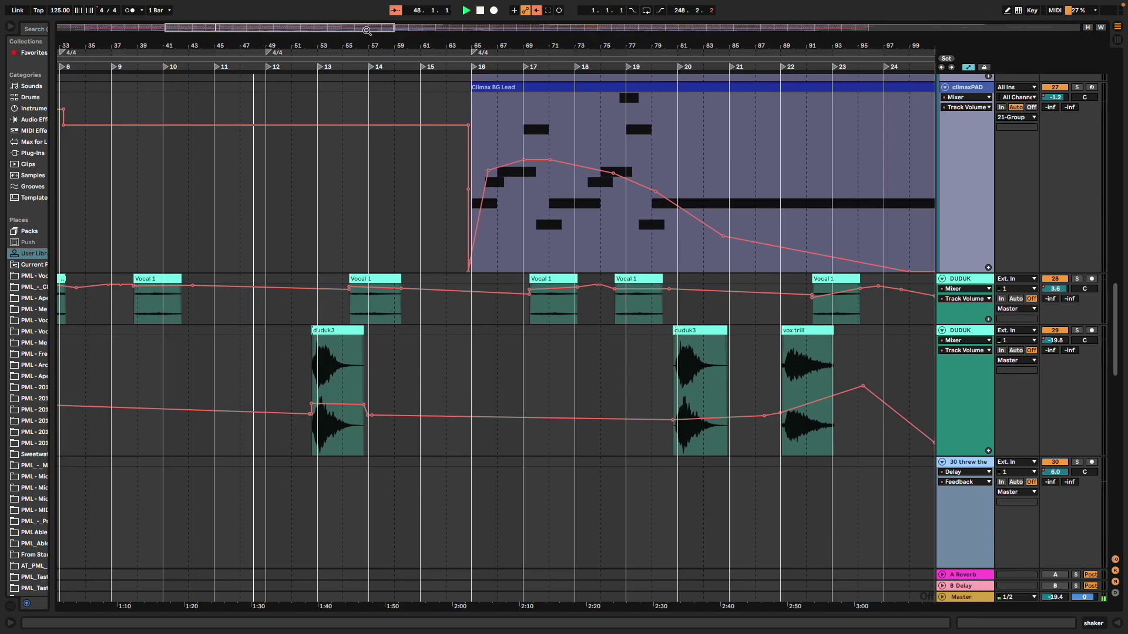
{"action": "scroll", "coordinate": [340, 219], "scroll_direction": "down", "scroll_amount": 14}
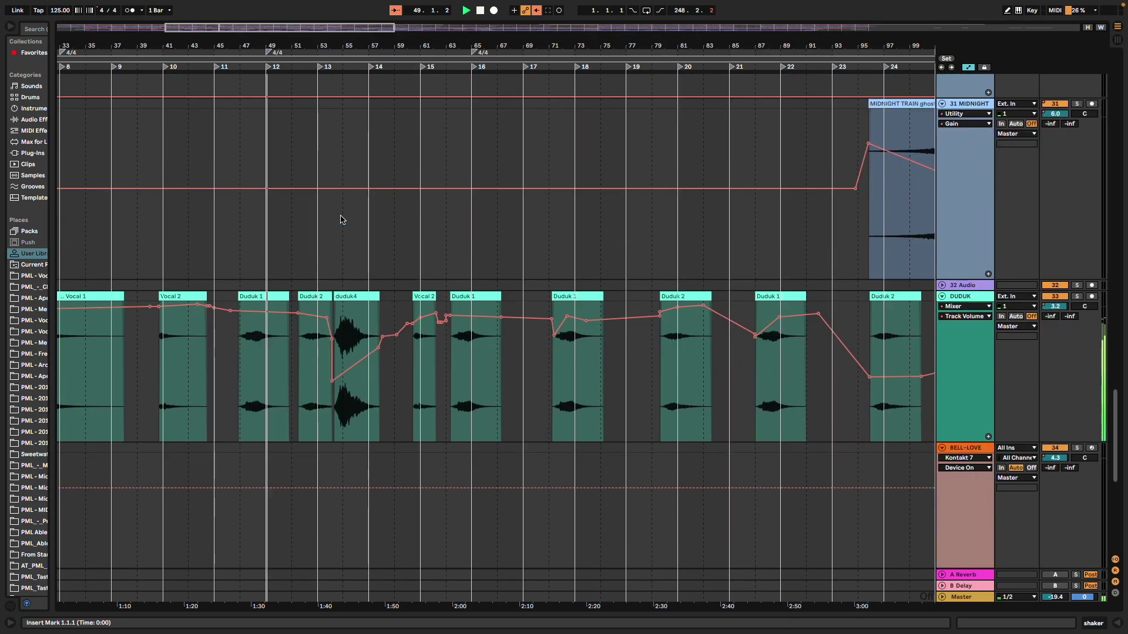
{"action": "scroll", "coordinate": [343, 220], "scroll_direction": "down", "scroll_amount": 1}
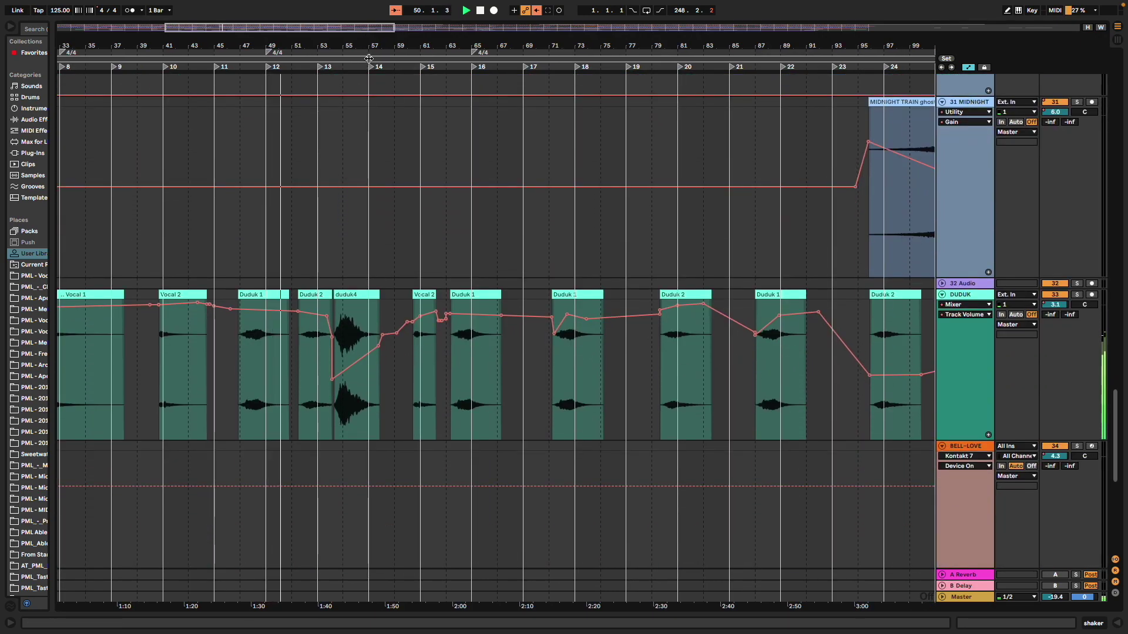
{"action": "left_click_drag", "start_coordinate": [280, 28], "coordinate": [266, 50]}
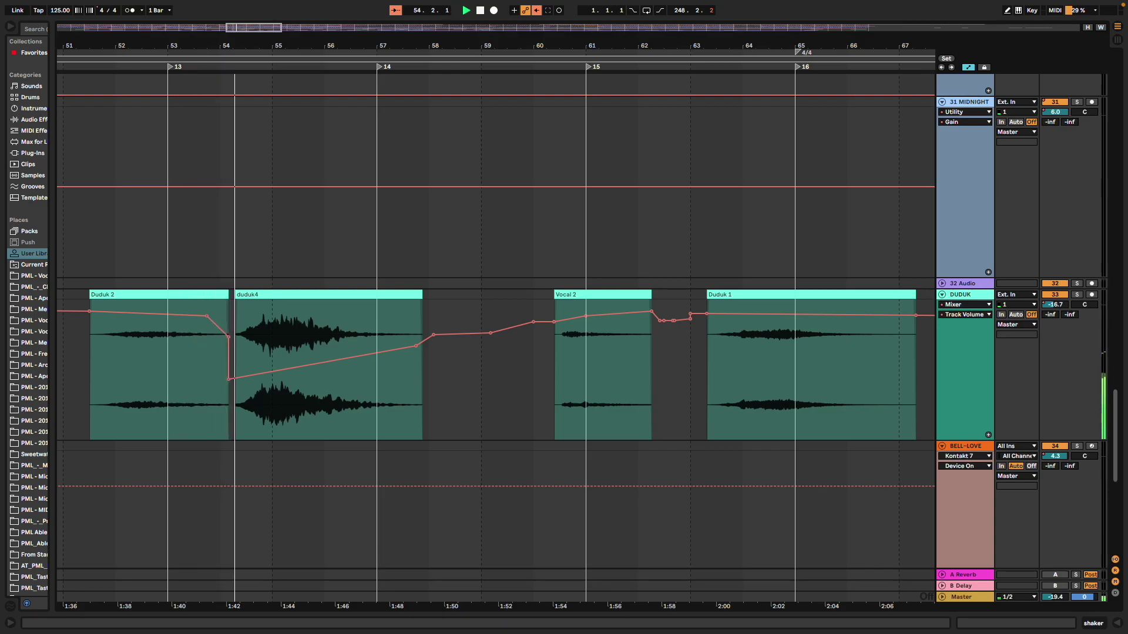
{"action": "left_click_drag", "start_coordinate": [272, 27], "coordinate": [276, 29]}
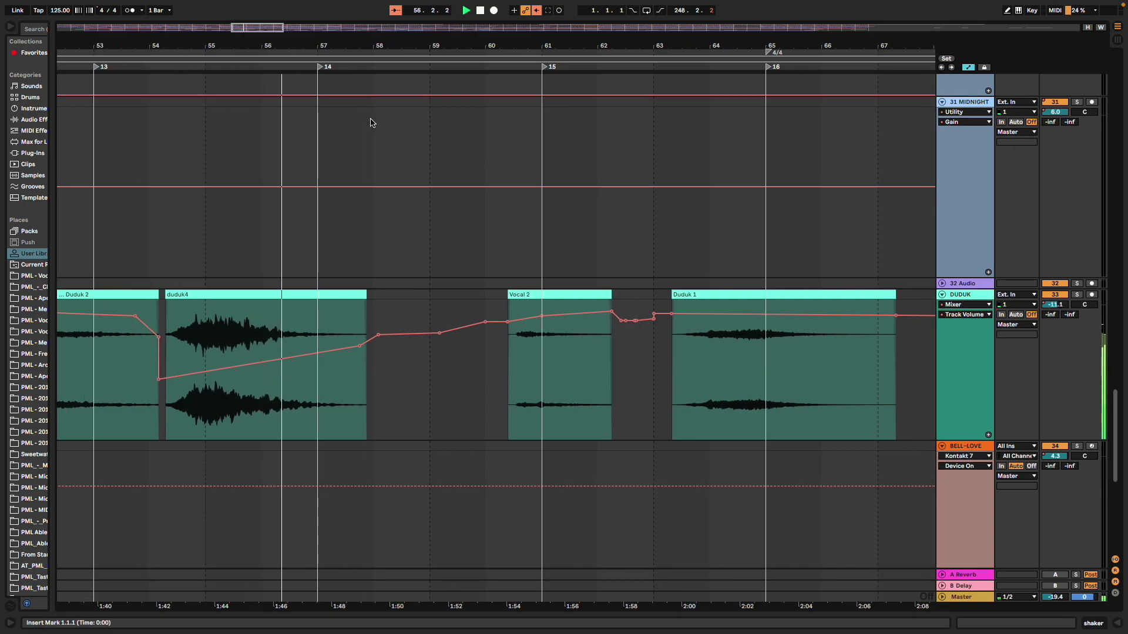
Inspect the Grand Piano and both climaxPAD tracks around bar 65, where the Climax BG Lead clips begin
{"action": "scroll", "coordinate": [424, 180], "scroll_direction": "up", "scroll_amount": 1}
{"action": "scroll", "coordinate": [477, 196], "scroll_direction": "up", "scroll_amount": 15}
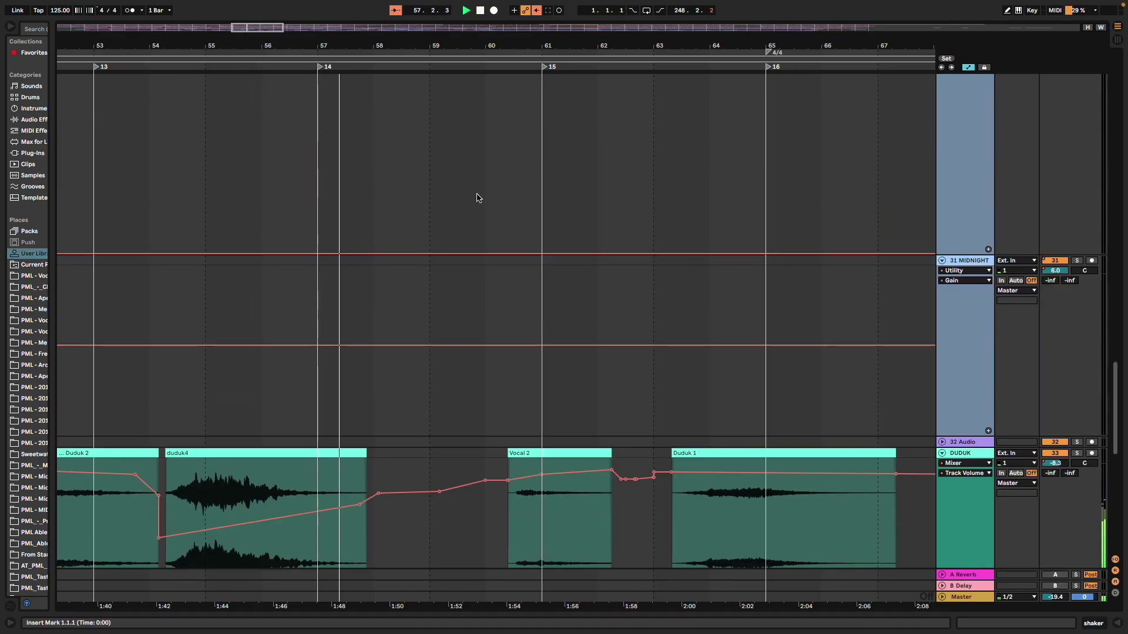
{"action": "scroll", "coordinate": [506, 214], "scroll_direction": "up", "scroll_amount": 12}
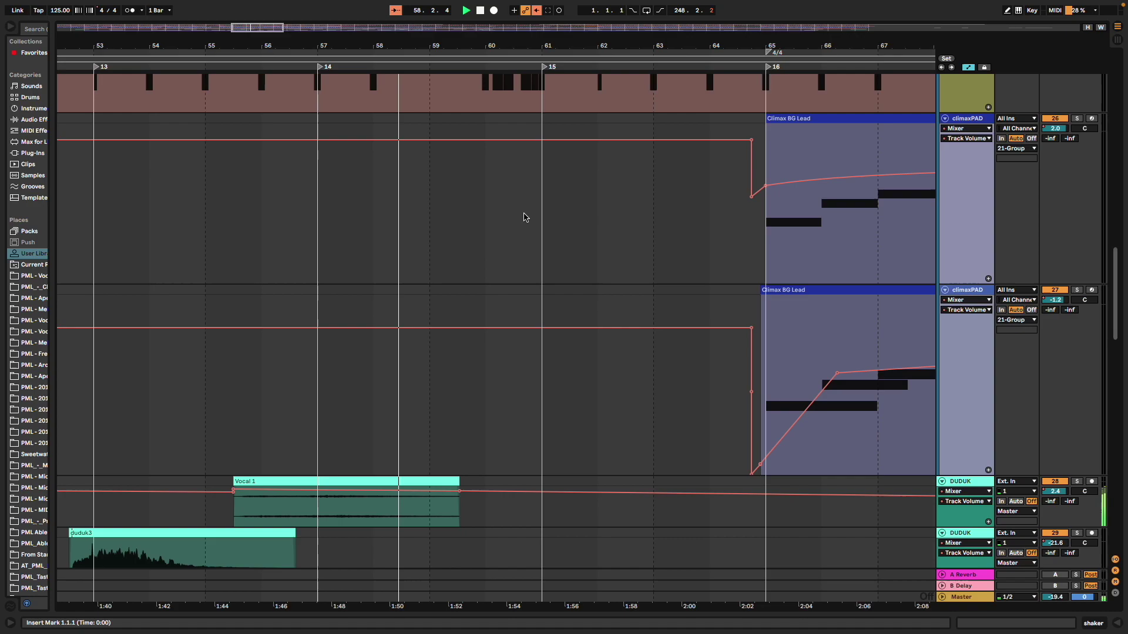
{"action": "scroll", "coordinate": [569, 217], "scroll_direction": "up", "scroll_amount": 3}
{"action": "scroll", "coordinate": [569, 217], "scroll_direction": "up", "scroll_amount": 3}
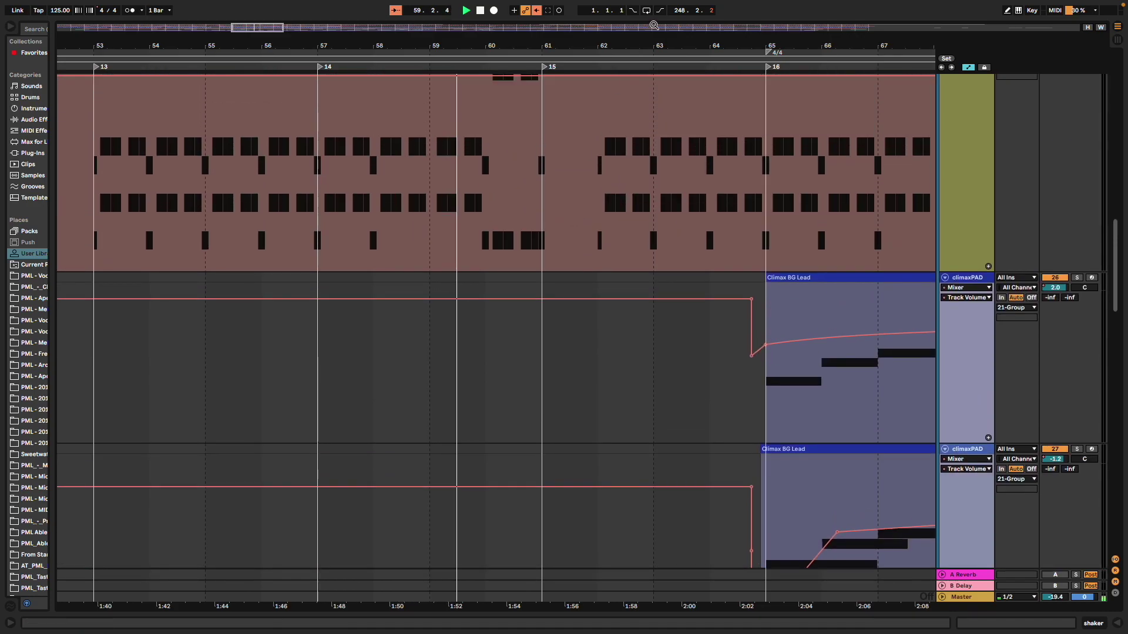
{"action": "left_click_drag", "start_coordinate": [660, 40], "coordinate": [279, 43]}
{"action": "scroll", "coordinate": [317, 186], "scroll_direction": "up", "scroll_amount": 2}
{"action": "scroll", "coordinate": [464, 195], "scroll_direction": "up", "scroll_amount": 5}
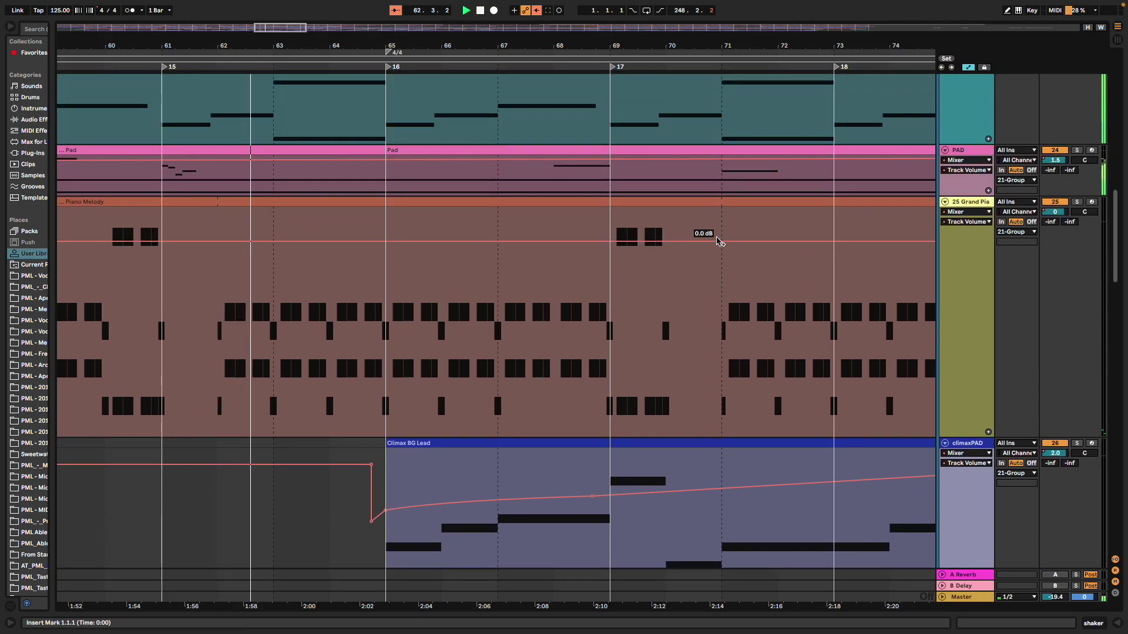
{"action": "scroll", "coordinate": [717, 241], "scroll_direction": "down", "scroll_amount": 7}
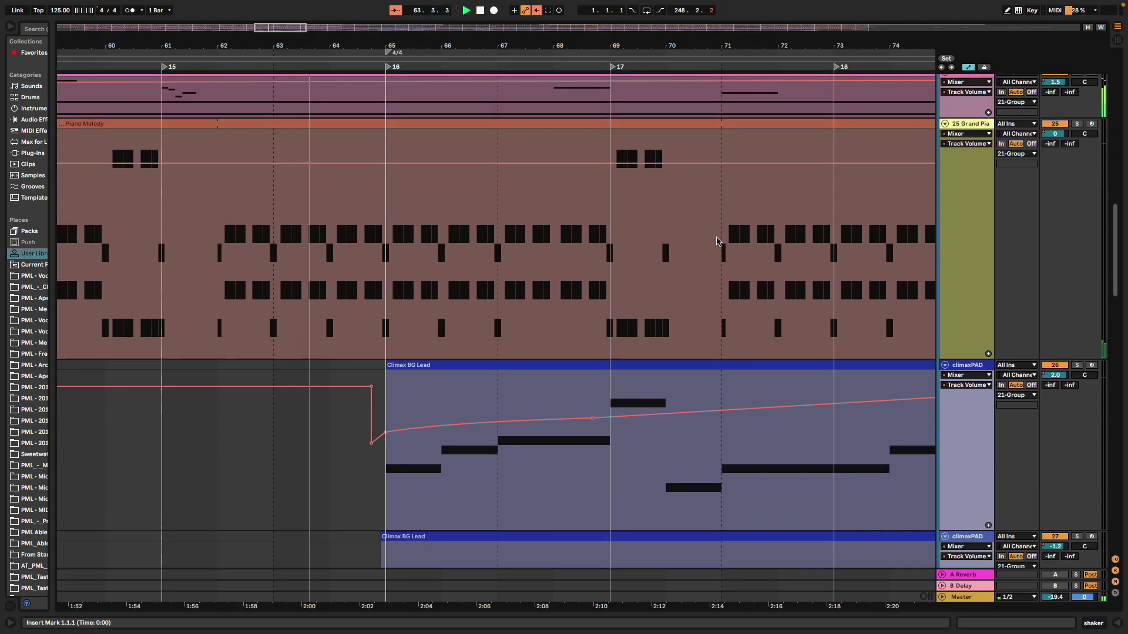
{"action": "scroll", "coordinate": [716, 241], "scroll_direction": "down", "scroll_amount": 3}
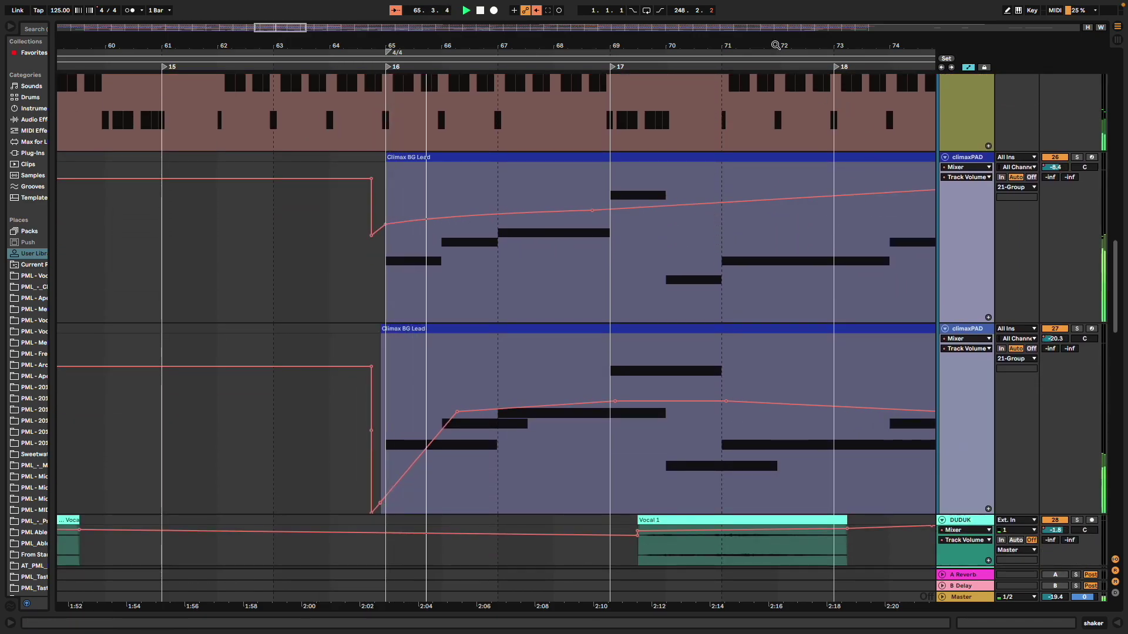
Review the climax section from the climaxPAD volume curves through the DUDUK and BELL-LOVE tracks to the SUBBASS and MIDBASS clips
{"action": "left_click_drag", "start_coordinate": [774, 39], "coordinate": [434, 0]}
{"action": "left_click_drag", "start_coordinate": [403, 183], "coordinate": [391, 183]}
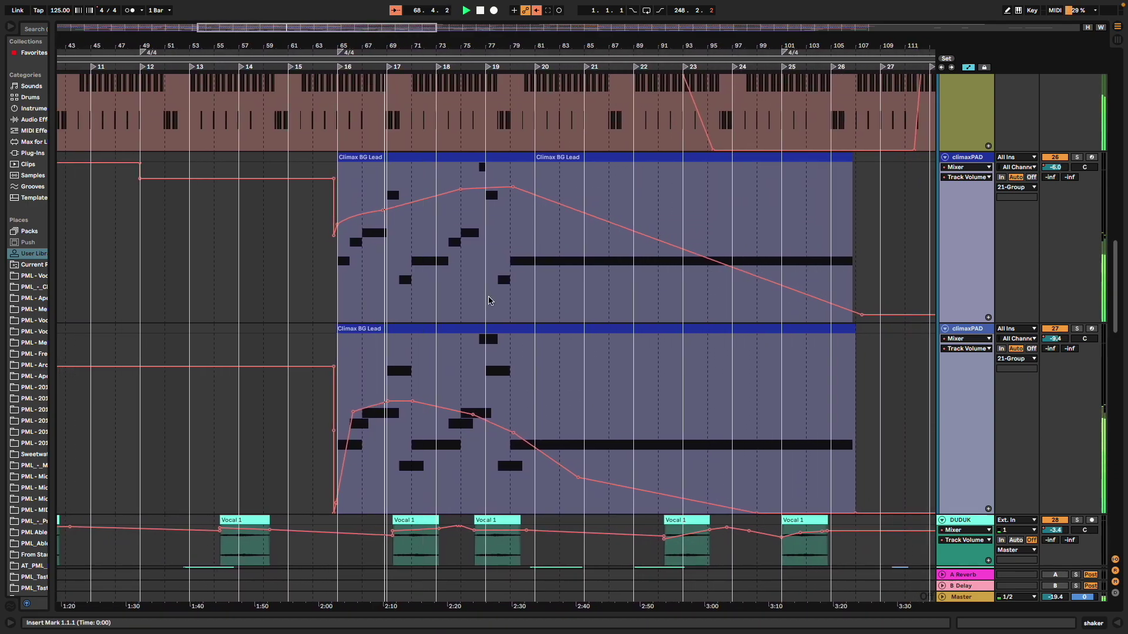
{"action": "scroll", "coordinate": [497, 300], "scroll_direction": "down", "scroll_amount": 3}
{"action": "scroll", "coordinate": [496, 300], "scroll_direction": "down", "scroll_amount": 1}
{"action": "scroll", "coordinate": [583, 373], "scroll_direction": "up", "scroll_amount": 1}
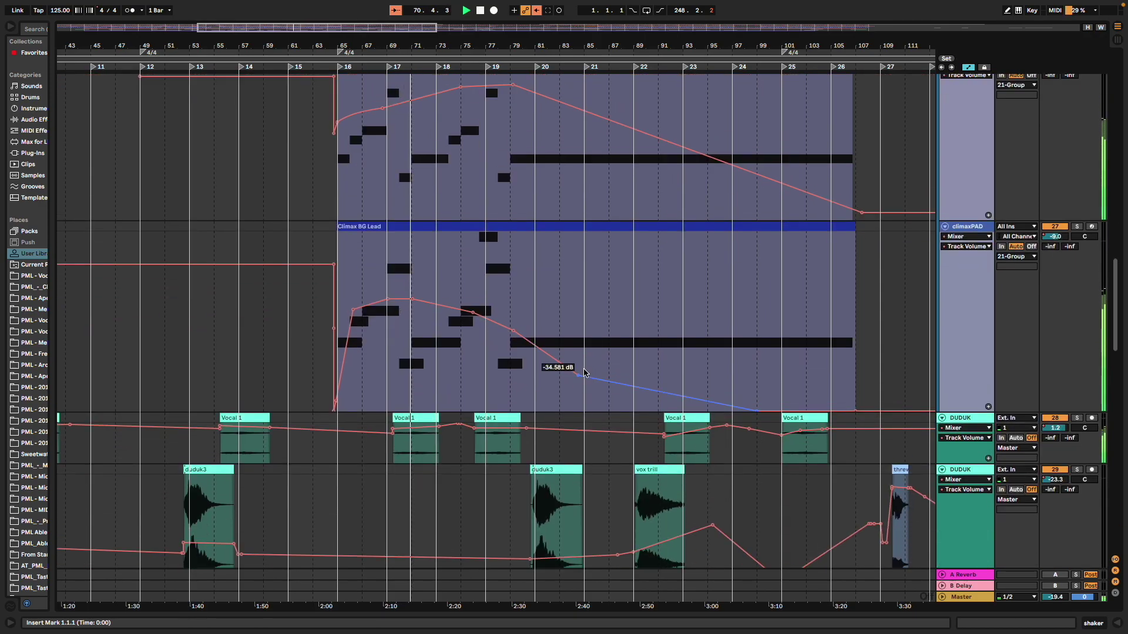
{"action": "scroll", "coordinate": [584, 371], "scroll_direction": "down", "scroll_amount": 8}
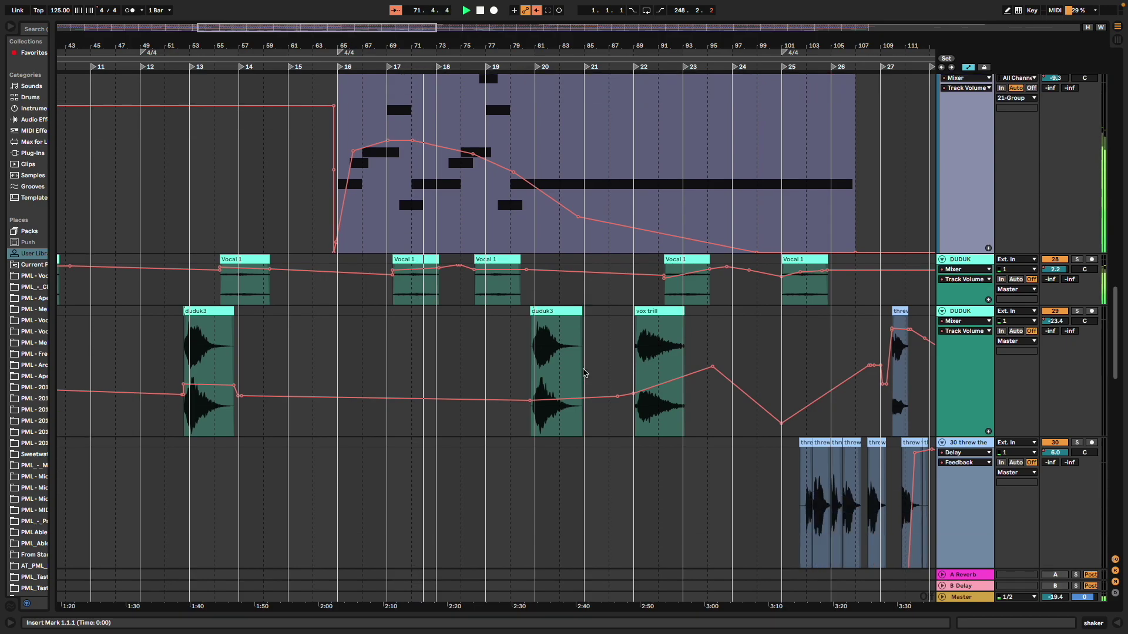
{"action": "scroll", "coordinate": [584, 371], "scroll_direction": "down", "scroll_amount": 12}
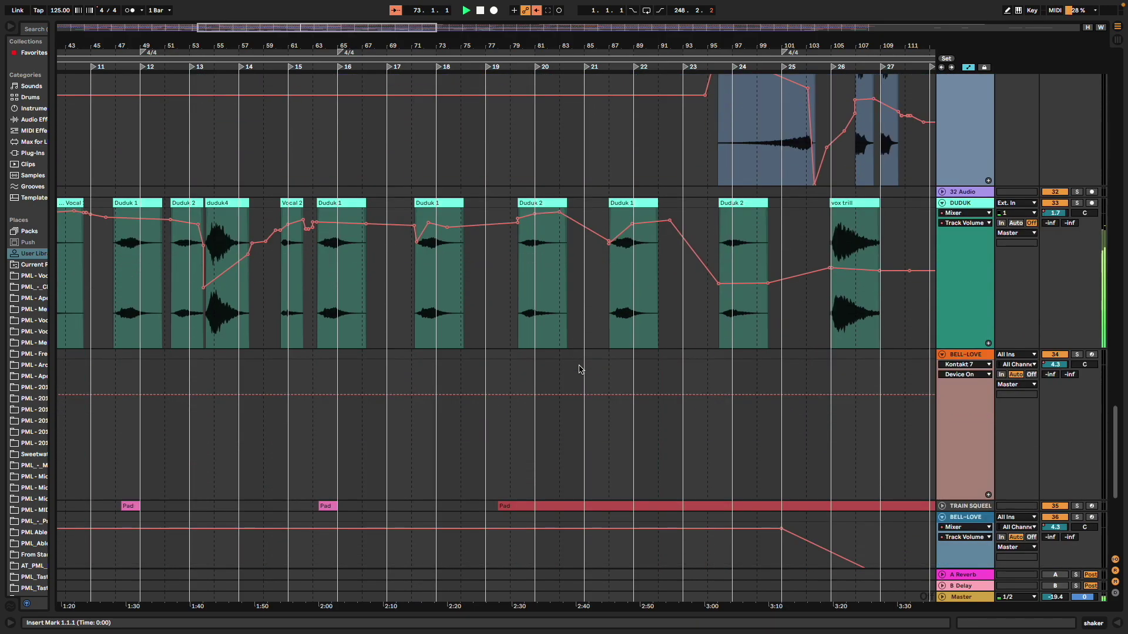
{"action": "scroll", "coordinate": [579, 369], "scroll_direction": "down", "scroll_amount": 8}
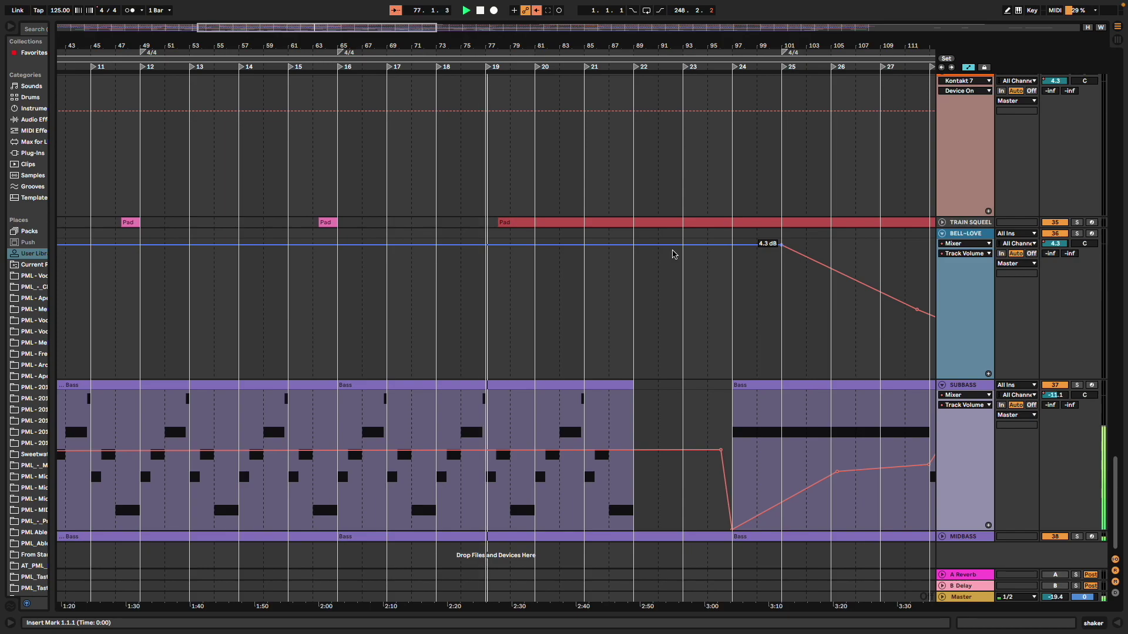
{"action": "scroll", "coordinate": [673, 253], "scroll_direction": "up", "scroll_amount": 2}
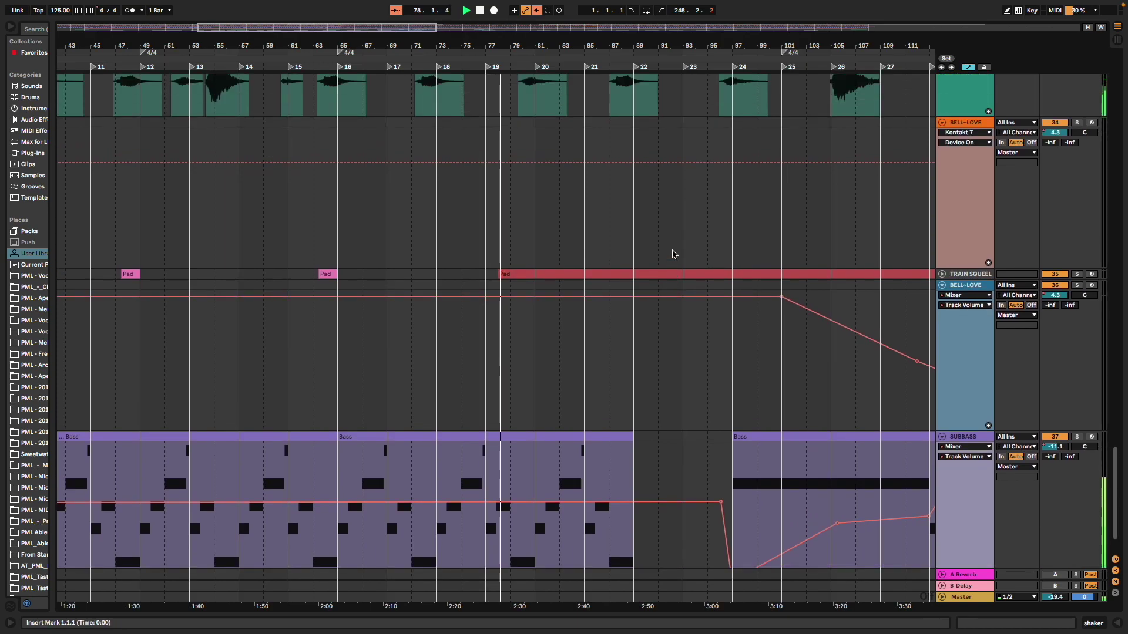
Unfold the TRAIN SQUEEL track and view its Pad clip and volume automation on to bar 133
{"action": "scroll", "coordinate": [673, 254], "scroll_direction": "up", "scroll_amount": 1}
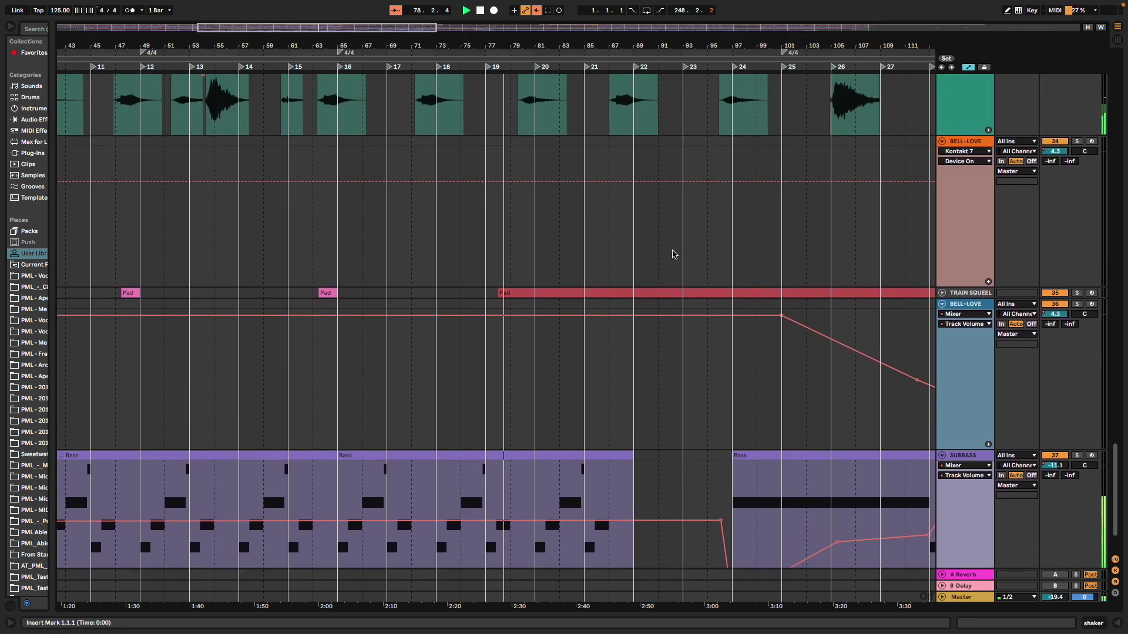
{"action": "left_click", "coordinate": [942, 293]}
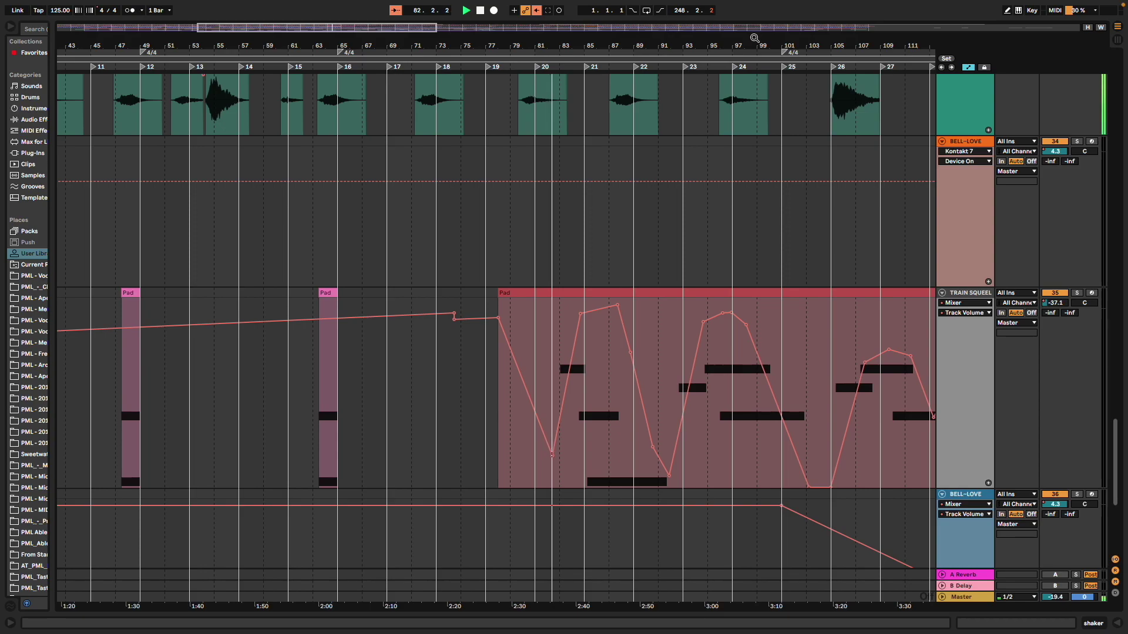
{"action": "left_click_drag", "start_coordinate": [751, 41], "coordinate": [470, 42]}
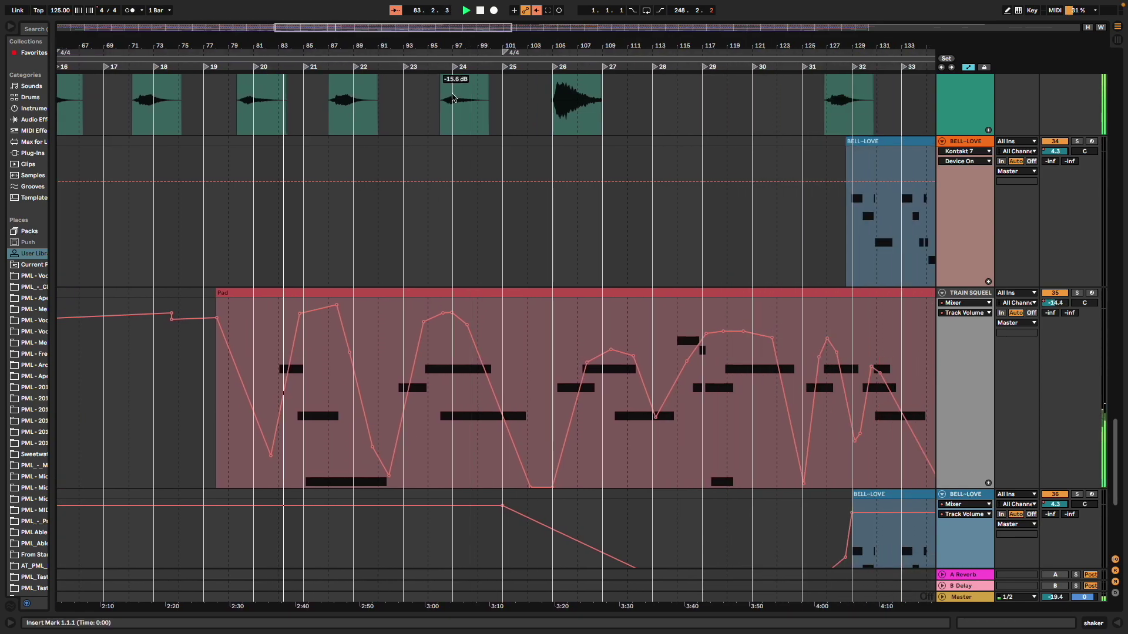
Inspect the DUDUK, MIDNIGHT TRAIN ghost vox and vocal throw tracks with their automation around bars 95 to 129
{"action": "scroll", "coordinate": [421, 194], "scroll_direction": "up", "scroll_amount": 3}
{"action": "scroll", "coordinate": [420, 194], "scroll_direction": "up", "scroll_amount": 8}
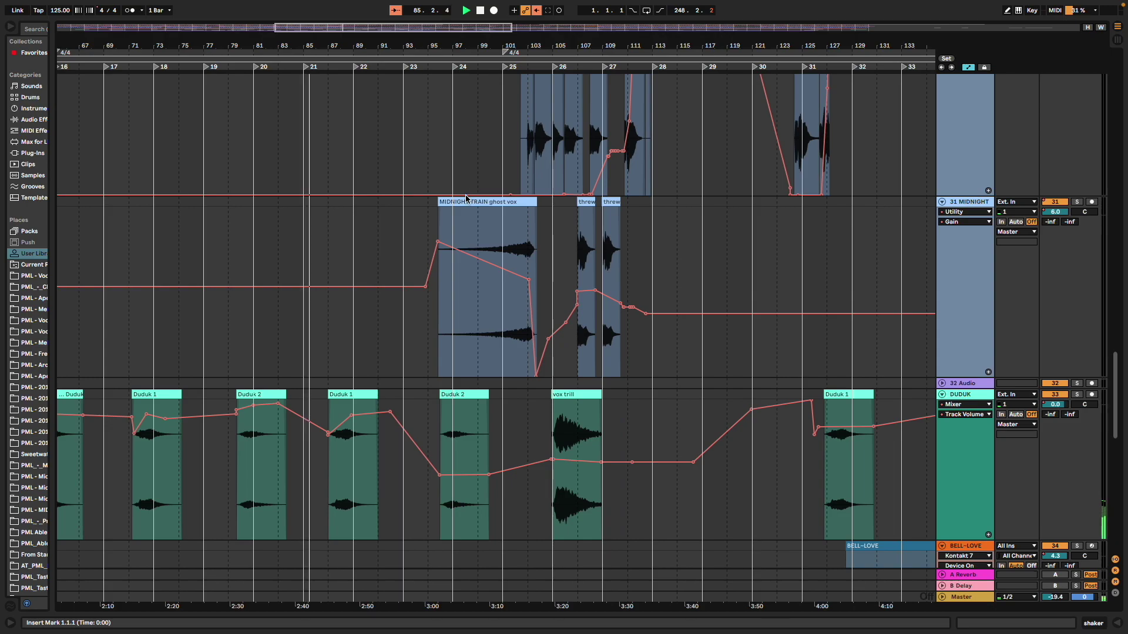
{"action": "scroll", "coordinate": [465, 199], "scroll_direction": "up", "scroll_amount": 3}
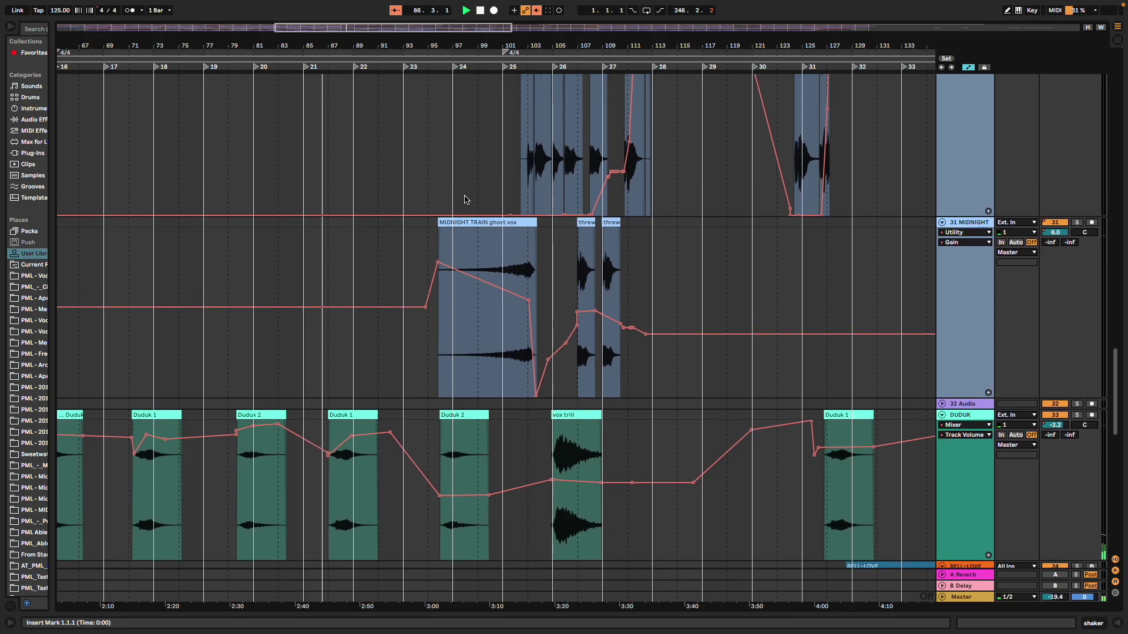
{"action": "scroll", "coordinate": [465, 200], "scroll_direction": "up", "scroll_amount": 4}
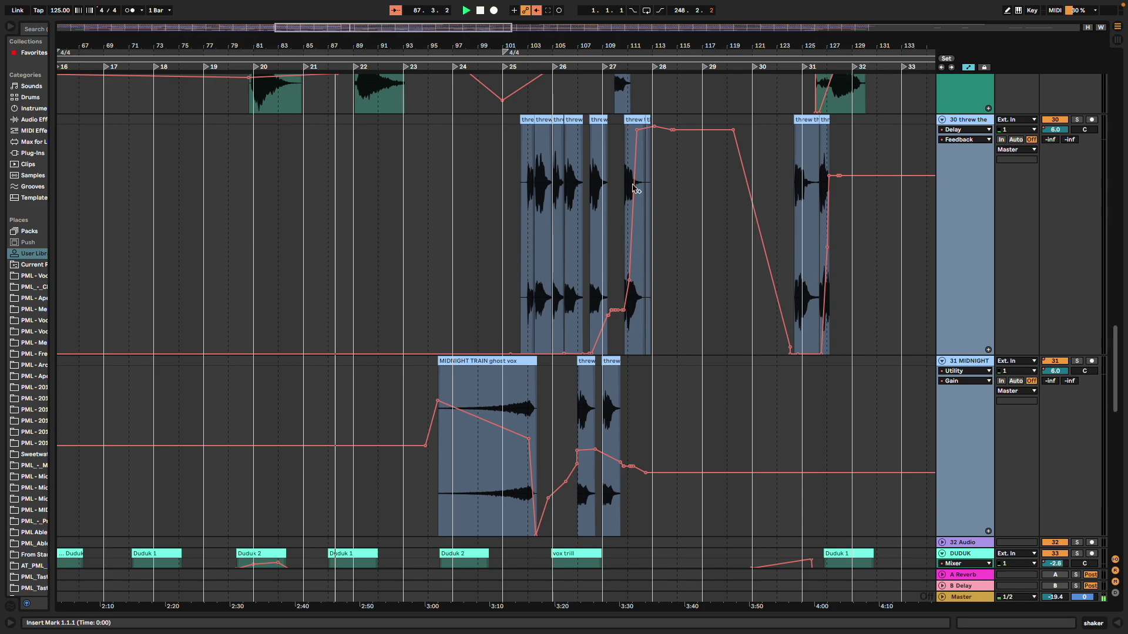
{"action": "scroll", "coordinate": [644, 186], "scroll_direction": "up", "scroll_amount": 3}
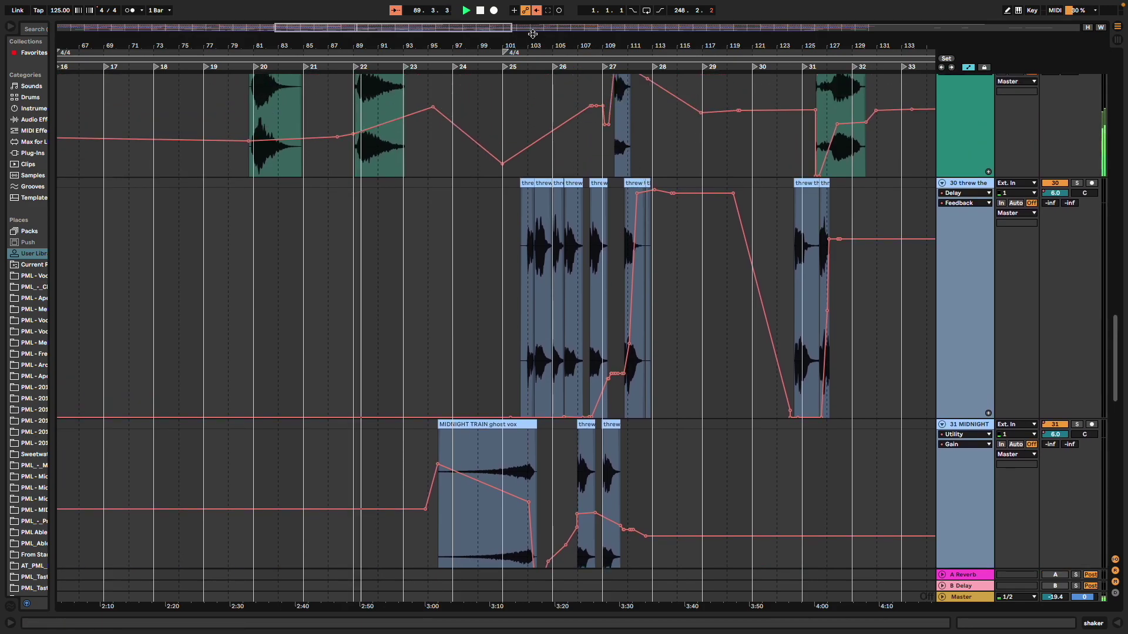
{"action": "left_click_drag", "start_coordinate": [532, 39], "coordinate": [282, 39]}
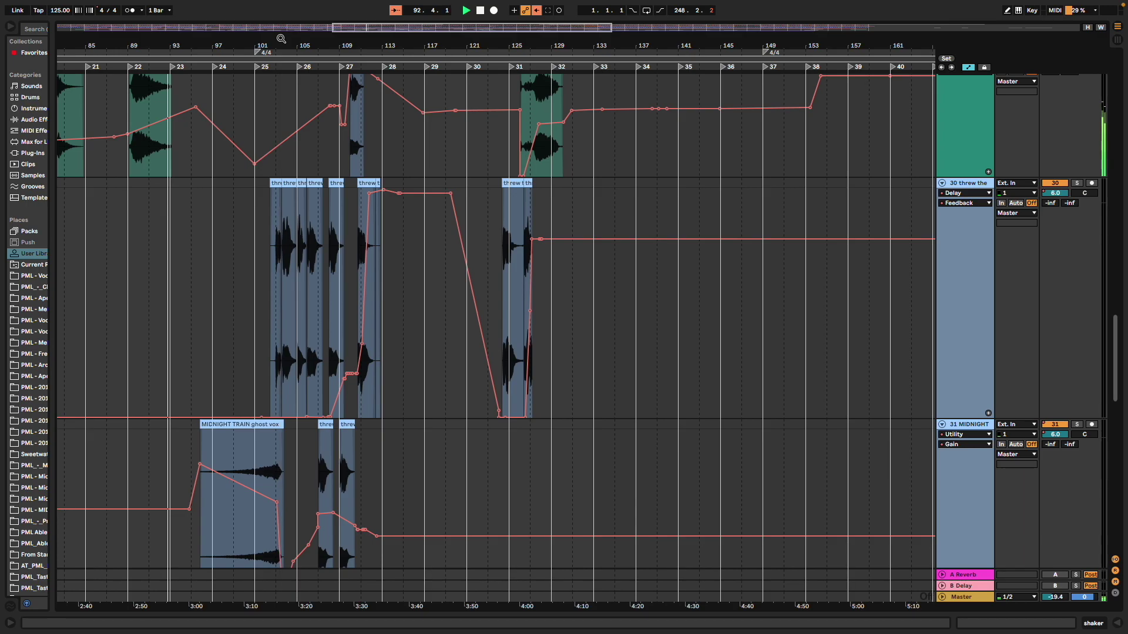
{"action": "scroll", "coordinate": [280, 110], "scroll_direction": "up", "scroll_amount": 1}
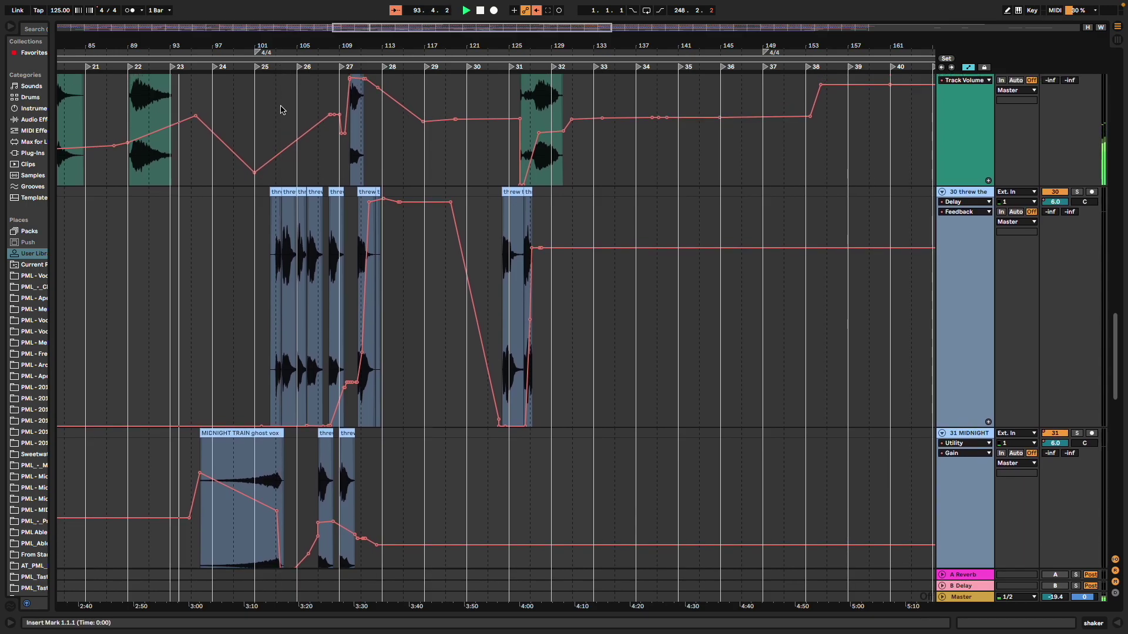
Examine the "threw the music acapella" clips with their Delay Feedback and Utility Gain automation closely around bars 106 to 113
{"action": "left_click_drag", "start_coordinate": [286, 46], "coordinate": [482, 97]}
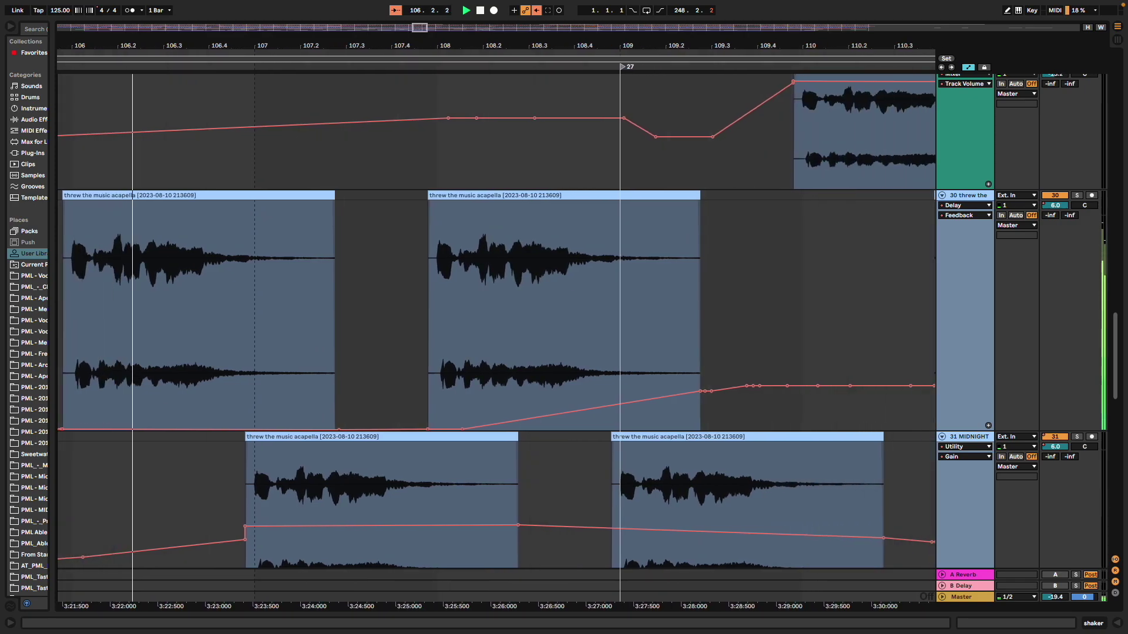
{"action": "scroll", "coordinate": [496, 321], "scroll_direction": "down", "scroll_amount": 2}
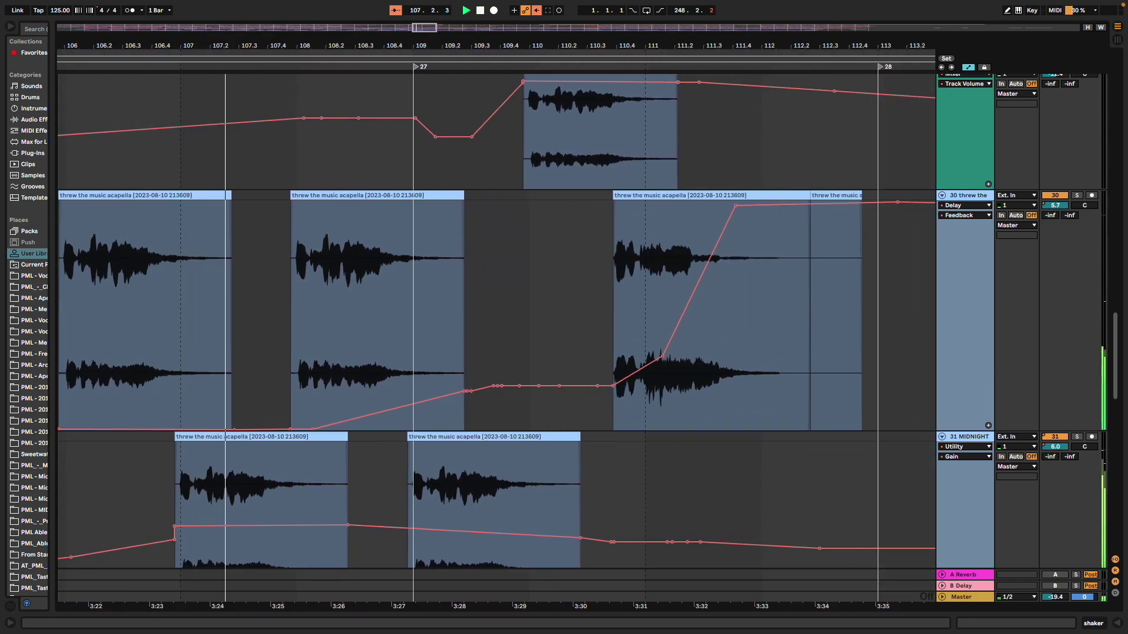
{"action": "scroll", "coordinate": [495, 320], "scroll_direction": "down", "scroll_amount": 5}
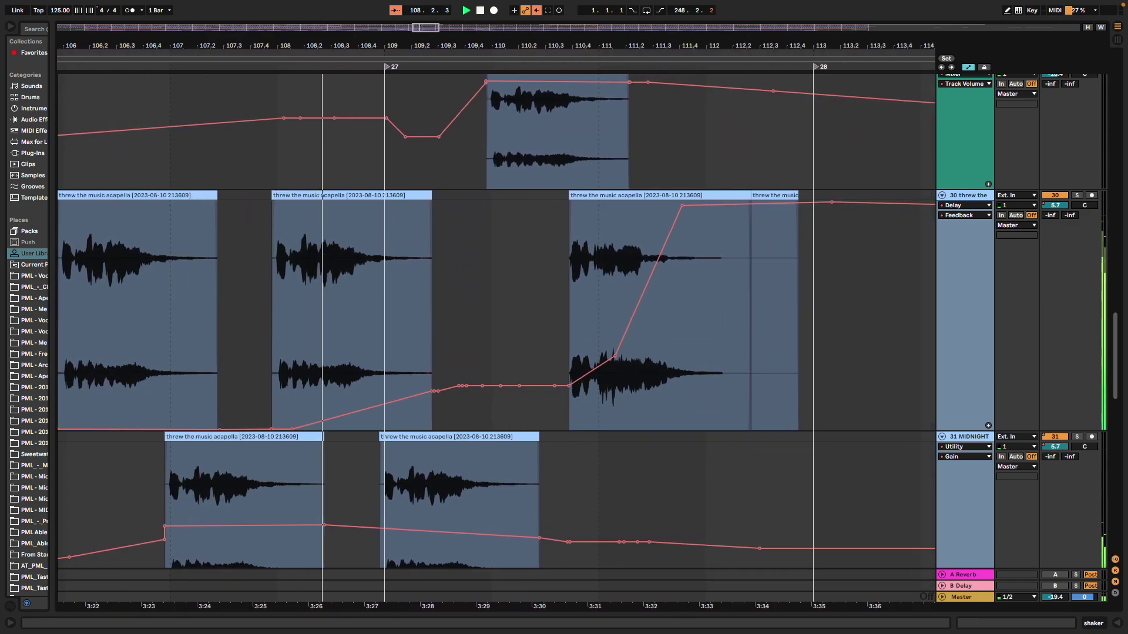
{"action": "scroll", "coordinate": [497, 337], "scroll_direction": "down", "scroll_amount": 4}
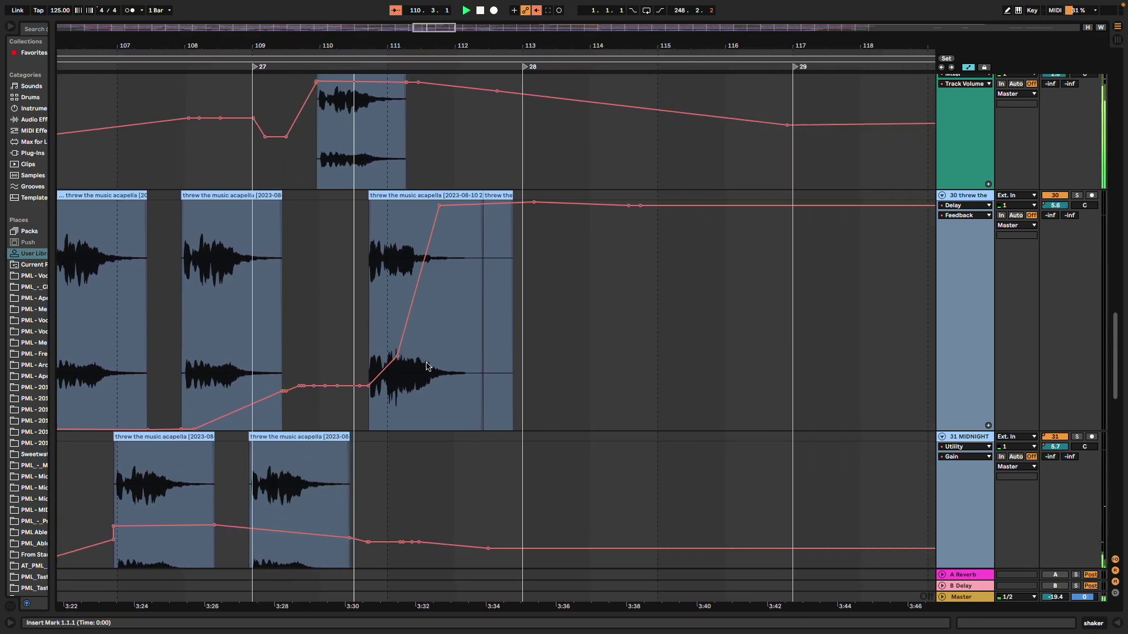
{"action": "scroll", "coordinate": [608, 459], "scroll_direction": "down", "scroll_amount": 2}
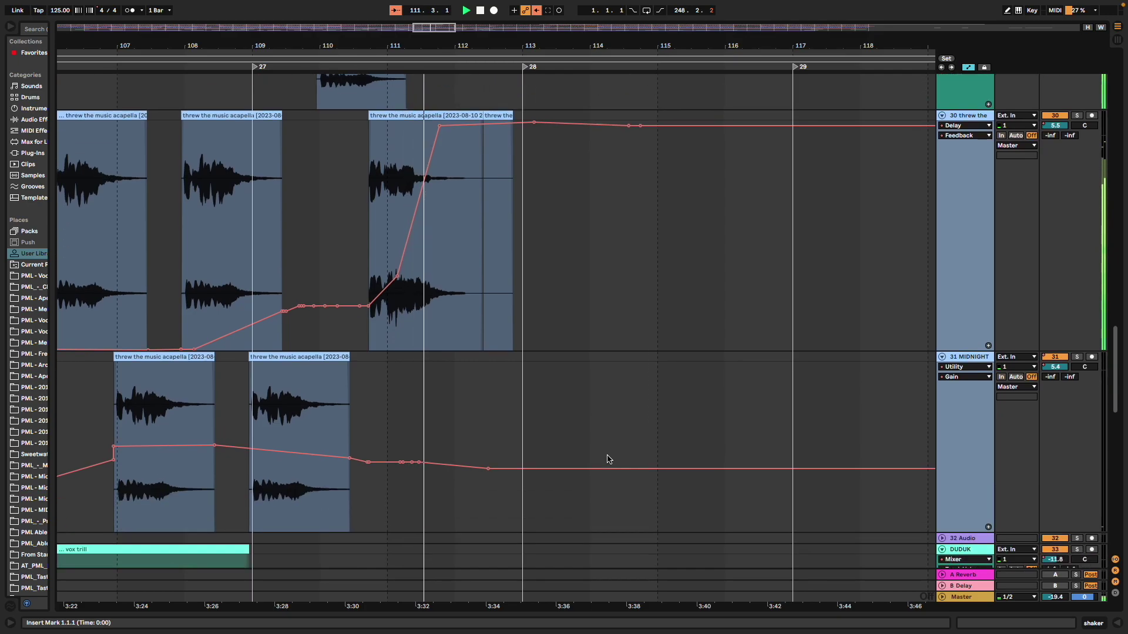
{"action": "scroll", "coordinate": [608, 460], "scroll_direction": "up", "scroll_amount": 10}
{"action": "scroll", "coordinate": [607, 453], "scroll_direction": "down", "scroll_amount": 4}
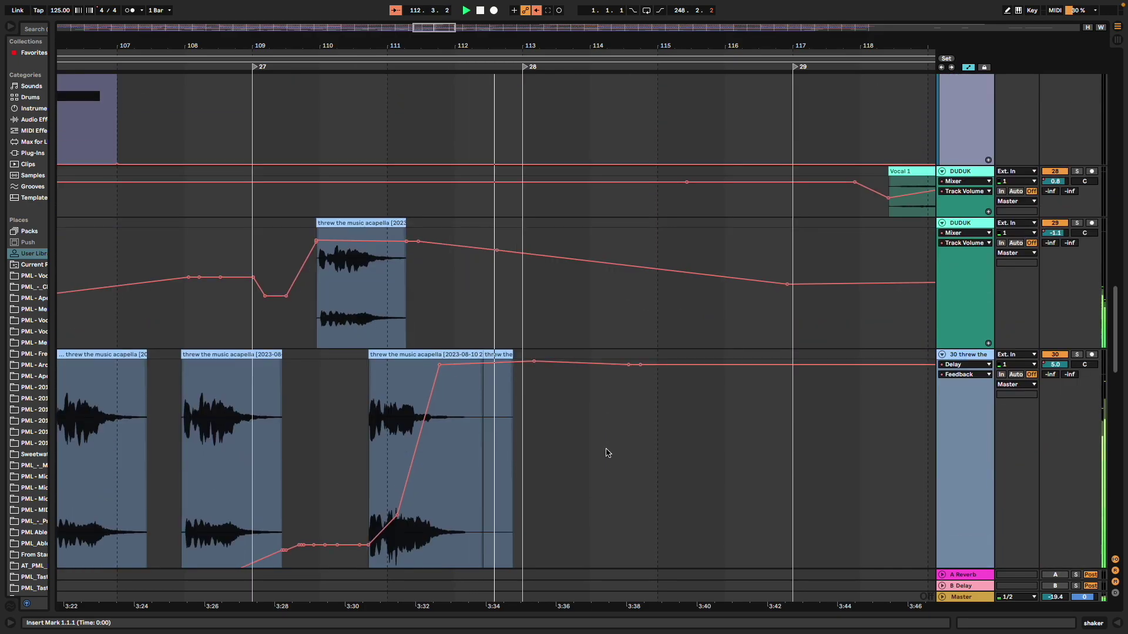
Follow the TRAIN SQUEEL notes and volume curve from bar 107 to 128, together with the DUDUK track above
{"action": "scroll", "coordinate": [605, 449], "scroll_direction": "down", "scroll_amount": 10}
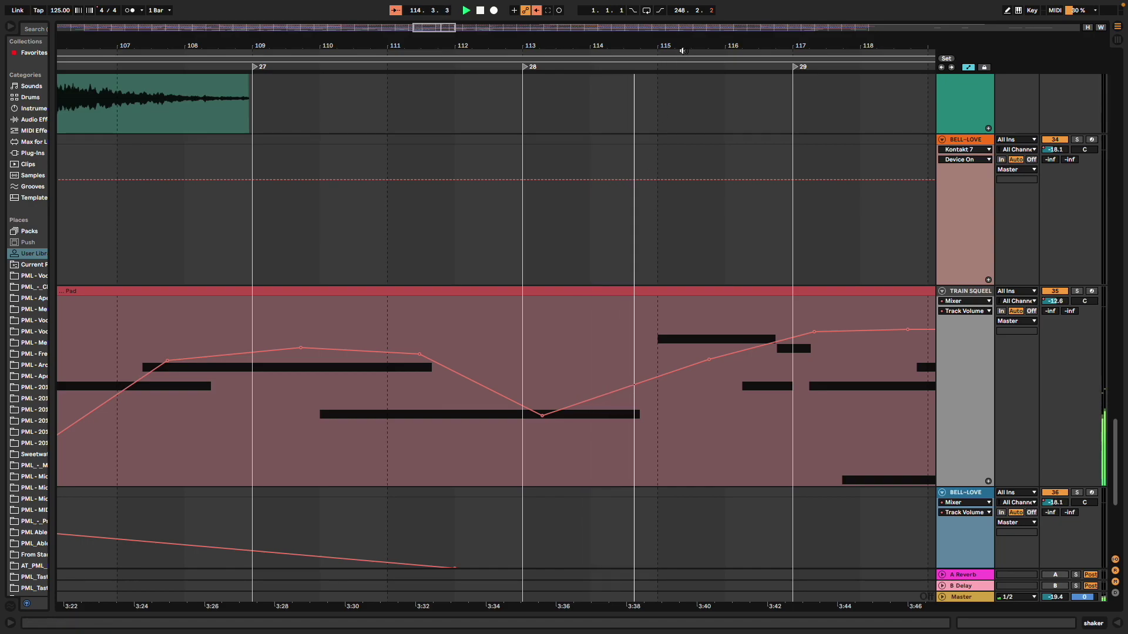
{"action": "left_click_drag", "start_coordinate": [687, 45], "coordinate": [331, 43]}
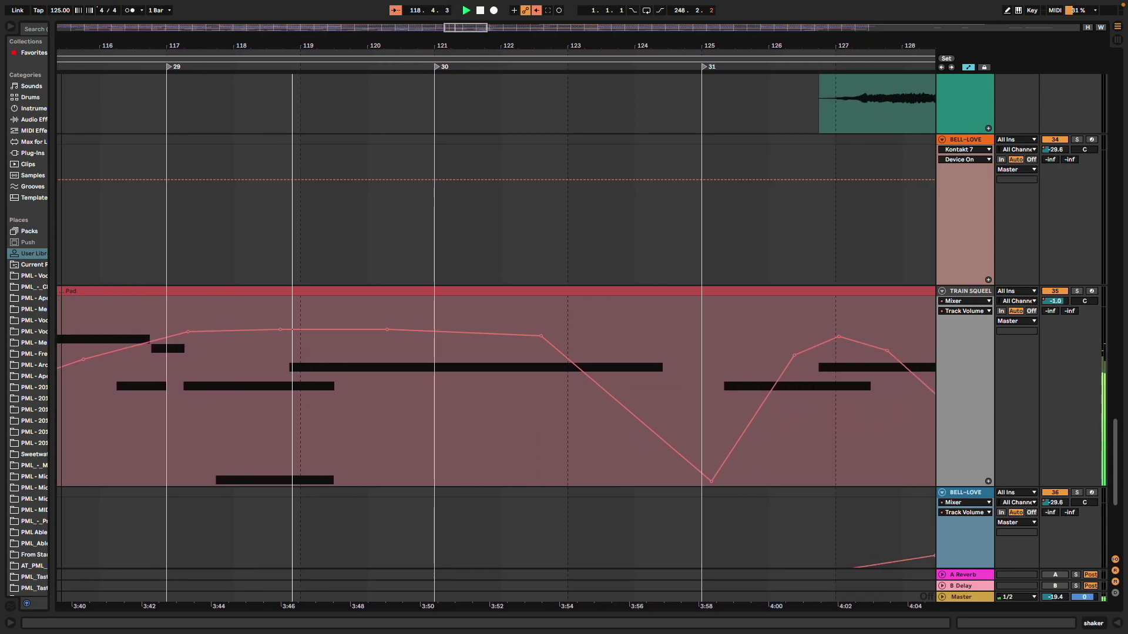
{"action": "scroll", "coordinate": [276, 203], "scroll_direction": "up", "scroll_amount": 10}
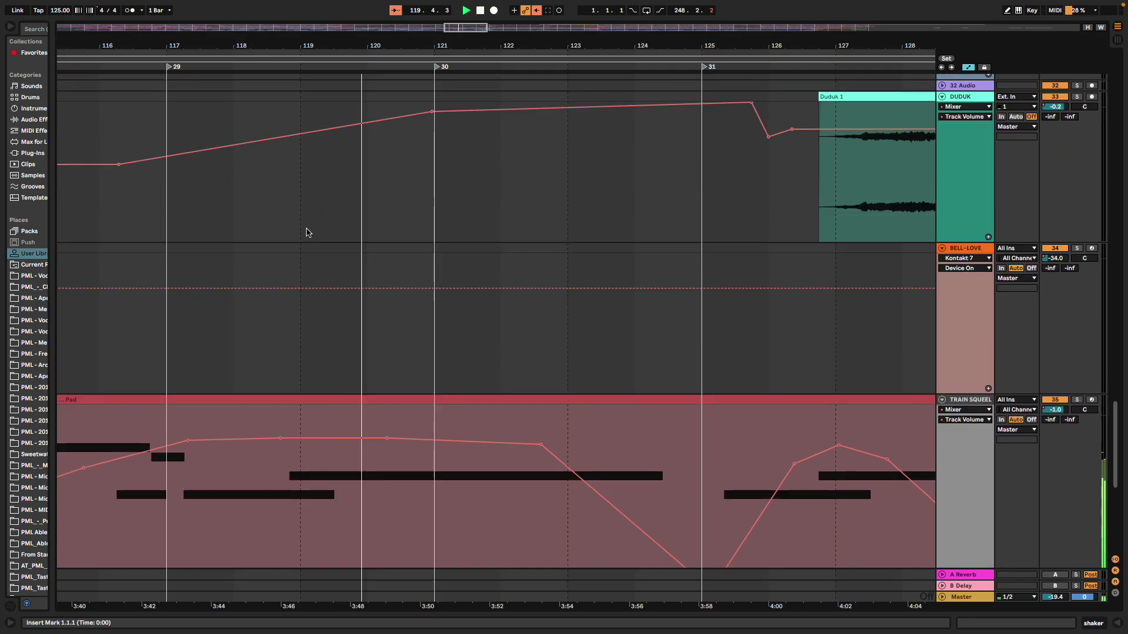
Review the Piano Chords, PAD, Grand Piano and climaxPAD tracks from bar 116 to 137
{"action": "scroll", "coordinate": [516, 257], "scroll_direction": "up", "scroll_amount": 8}
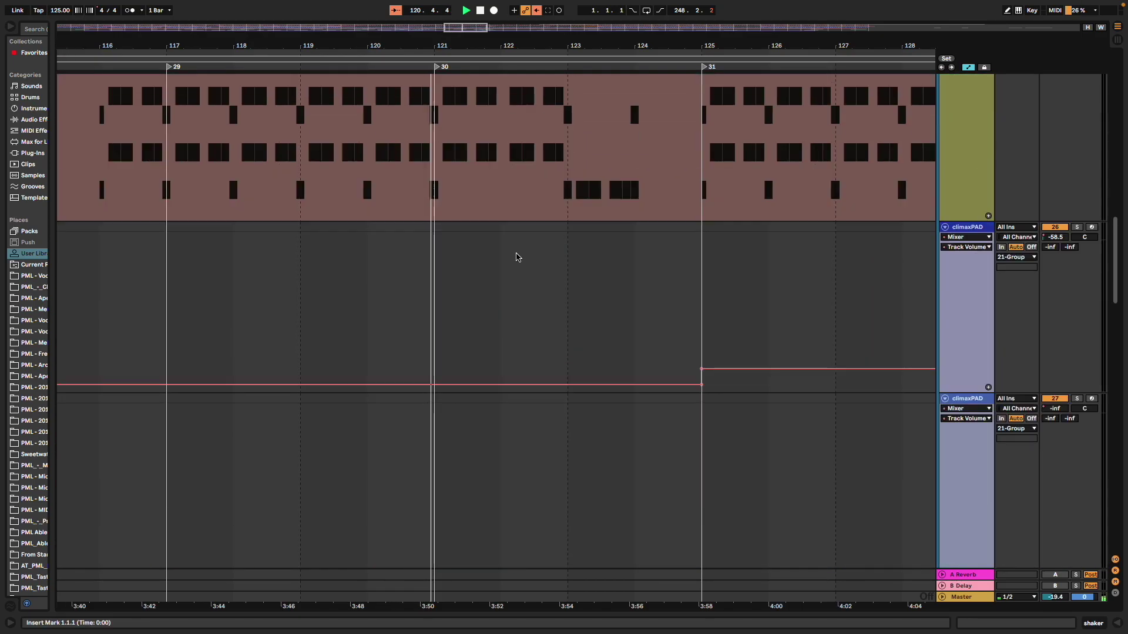
{"action": "scroll", "coordinate": [516, 256], "scroll_direction": "up", "scroll_amount": 3}
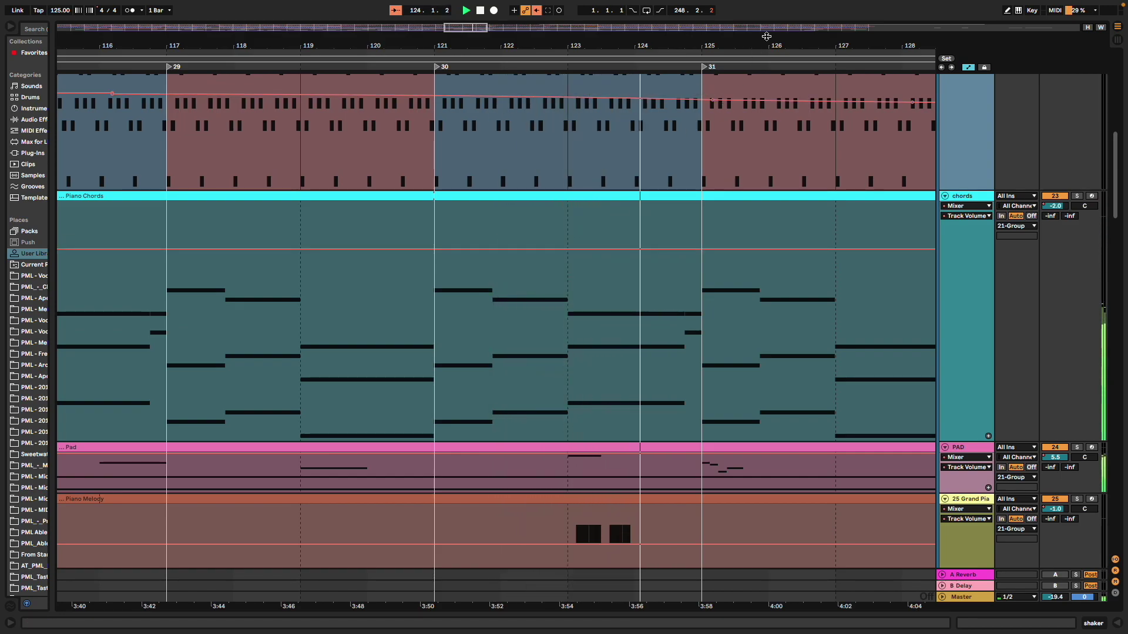
{"action": "left_click_drag", "start_coordinate": [768, 39], "coordinate": [141, 39]}
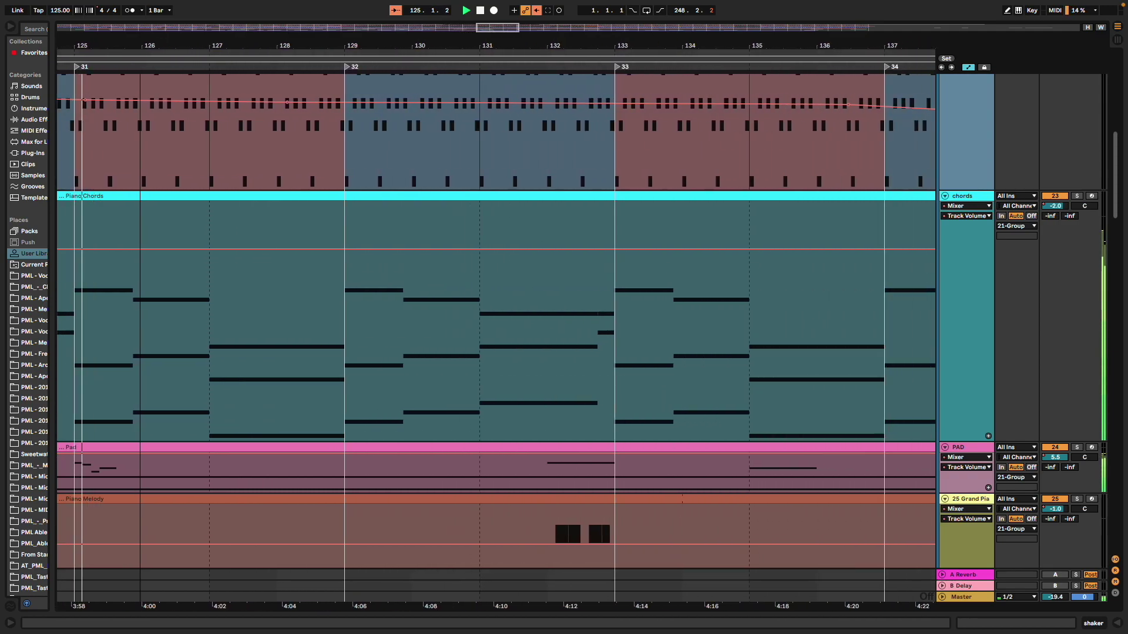
{"action": "scroll", "coordinate": [386, 311], "scroll_direction": "down", "scroll_amount": 13}
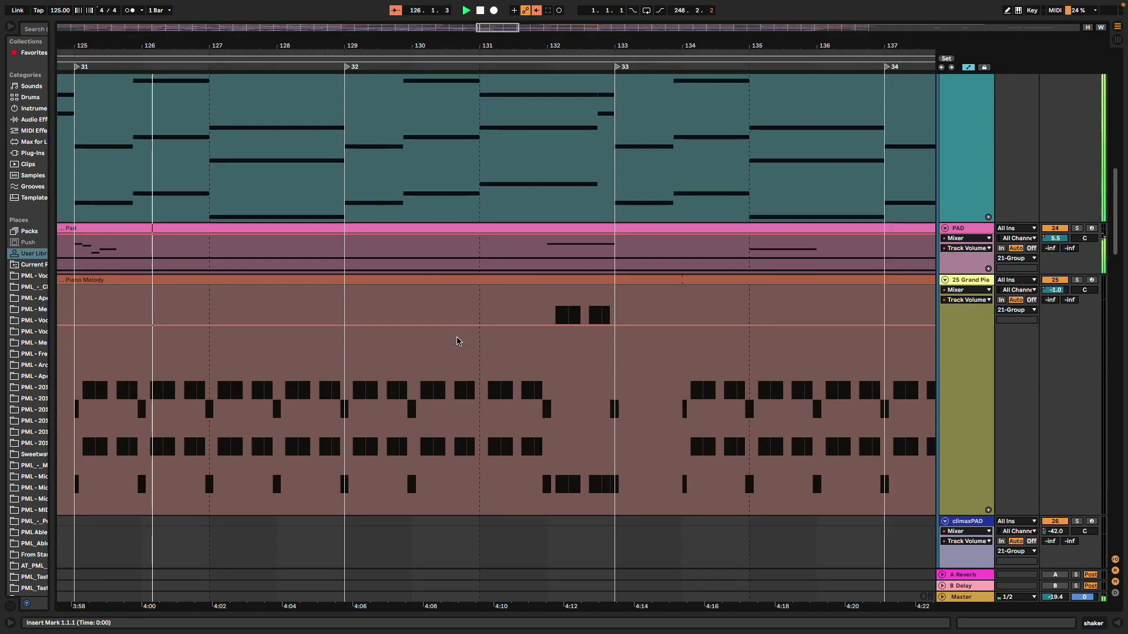
{"action": "scroll", "coordinate": [539, 364], "scroll_direction": "down", "scroll_amount": 2}
{"action": "scroll", "coordinate": [537, 363], "scroll_direction": "up", "scroll_amount": 5}
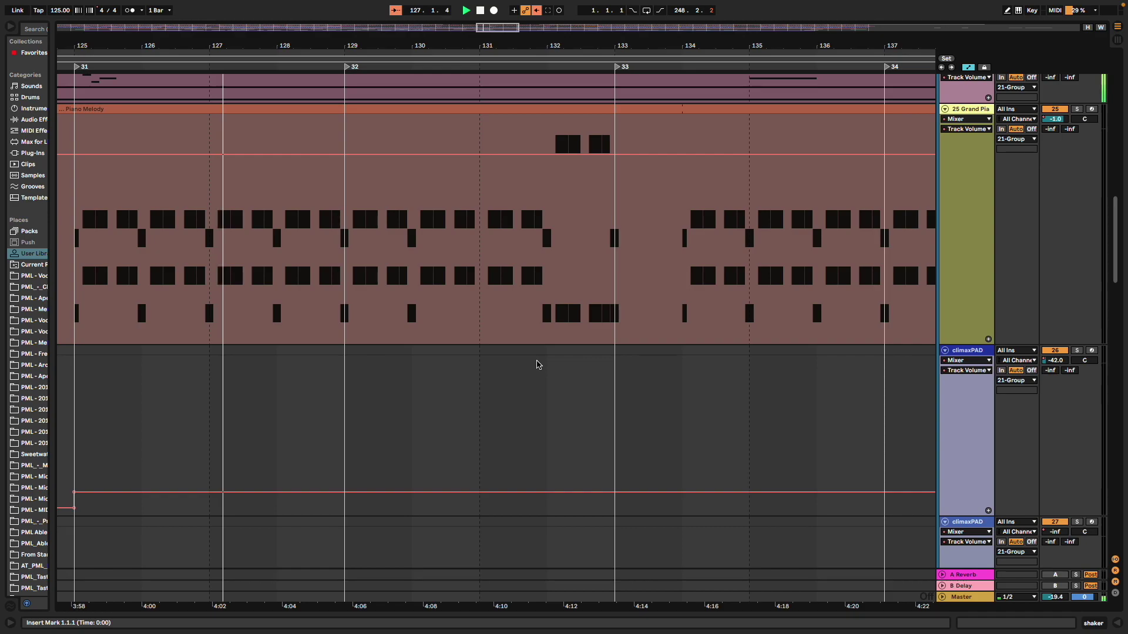
{"action": "scroll", "coordinate": [534, 360], "scroll_direction": "down", "scroll_amount": 20}
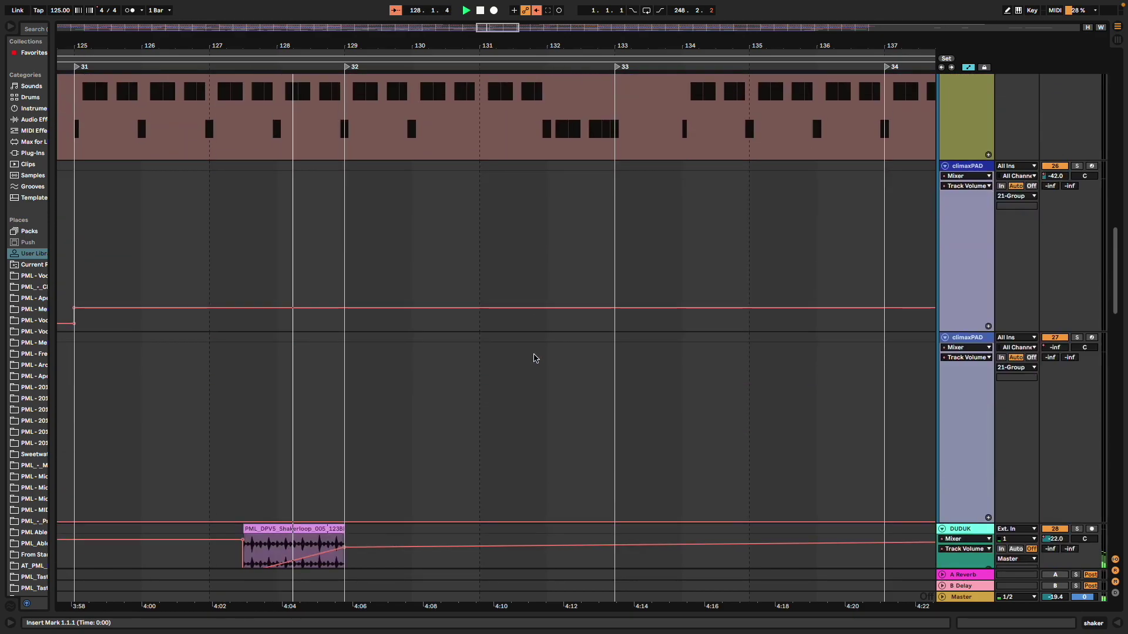
Review the SUBBASS, BELL-LOVE, TRAIN SQUEEL and DUDUK tracks with their automation around bars 144 to 156
{"action": "scroll", "coordinate": [531, 350], "scroll_direction": "down", "scroll_amount": 20}
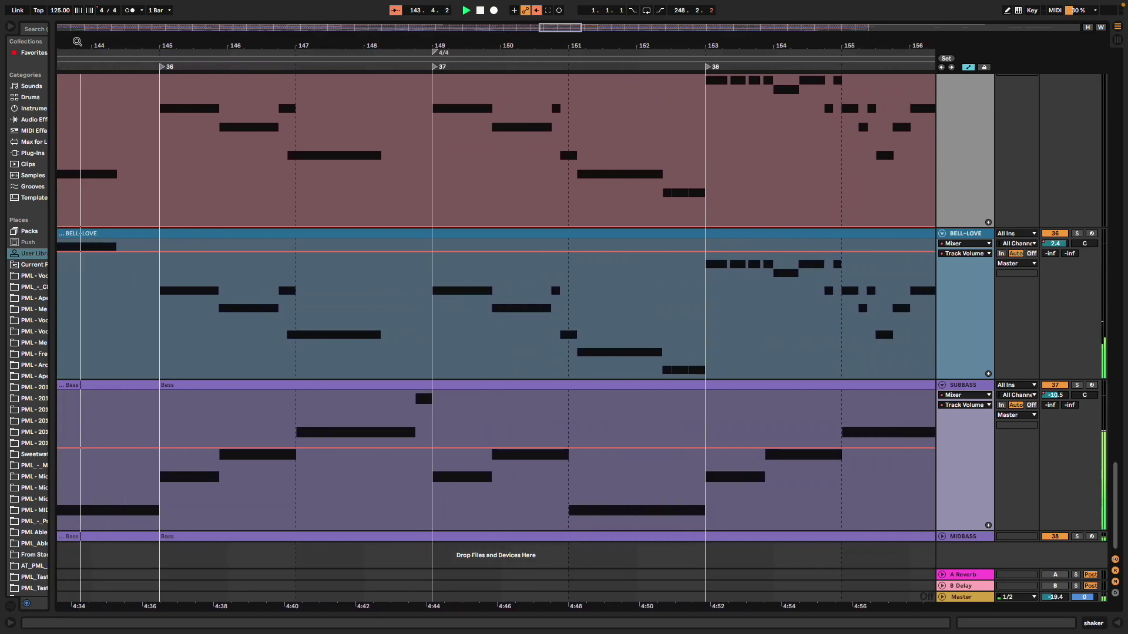
{"action": "scroll", "coordinate": [271, 182], "scroll_direction": "up", "scroll_amount": 3}
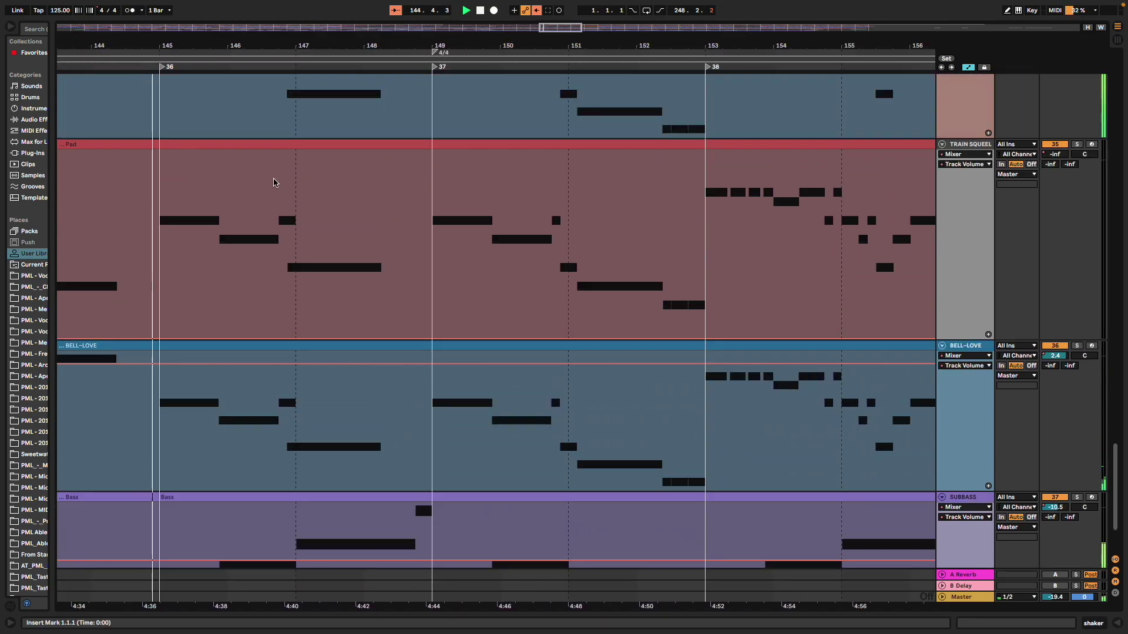
{"action": "scroll", "coordinate": [273, 182], "scroll_direction": "up", "scroll_amount": 6}
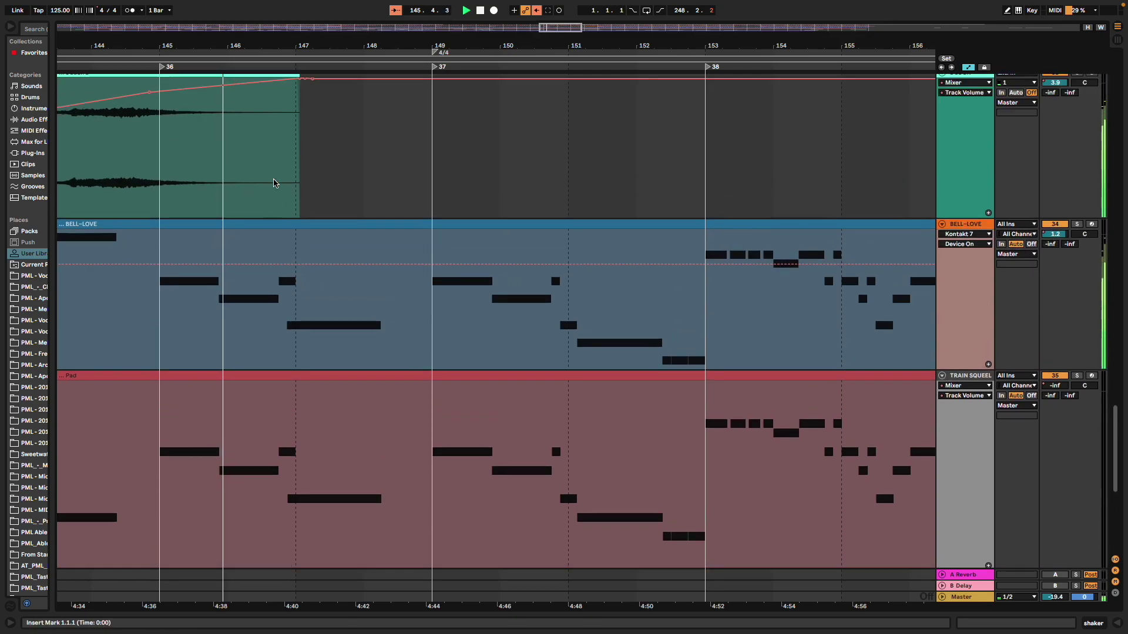
{"action": "scroll", "coordinate": [273, 182], "scroll_direction": "up", "scroll_amount": 3}
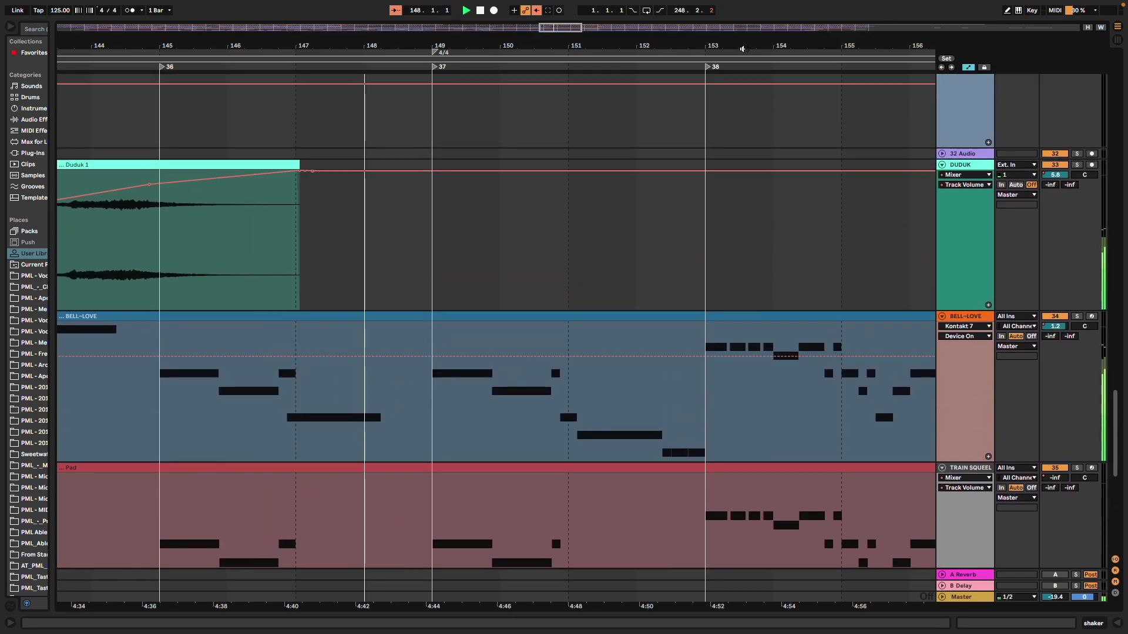
{"action": "scroll", "coordinate": [717, 117], "scroll_direction": "up", "scroll_amount": 8}
{"action": "scroll", "coordinate": [716, 164], "scroll_direction": "up", "scroll_amount": 15}
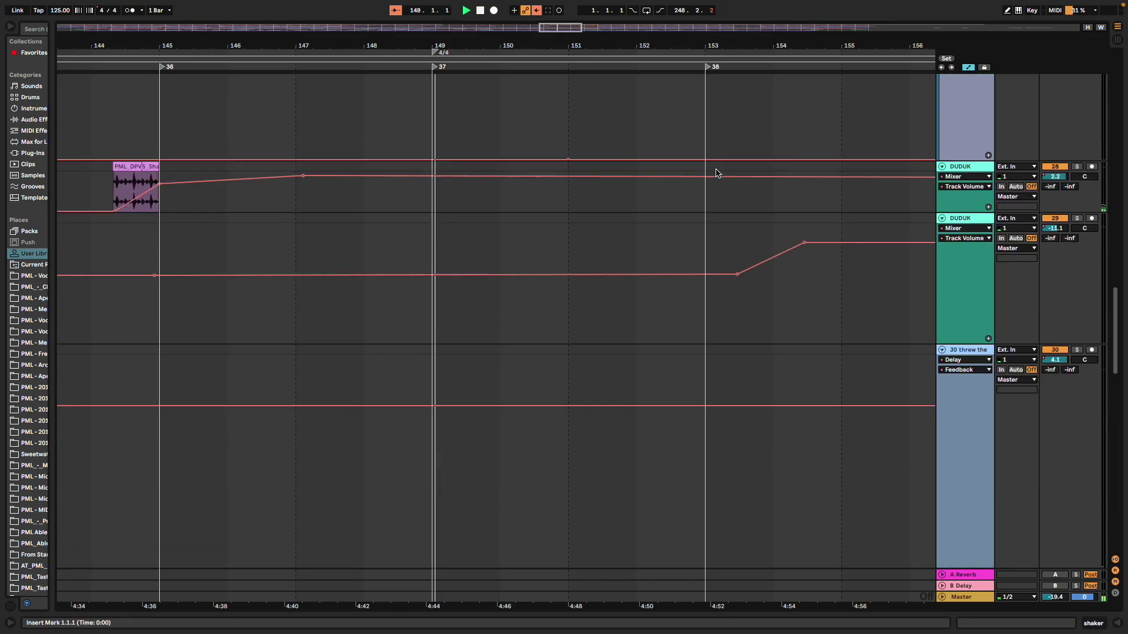
Unfold the 1 DS Snare track and examine its snare roll and rising volume automation closely around bar 155
{"action": "scroll", "coordinate": [709, 199], "scroll_direction": "up", "scroll_amount": 11}
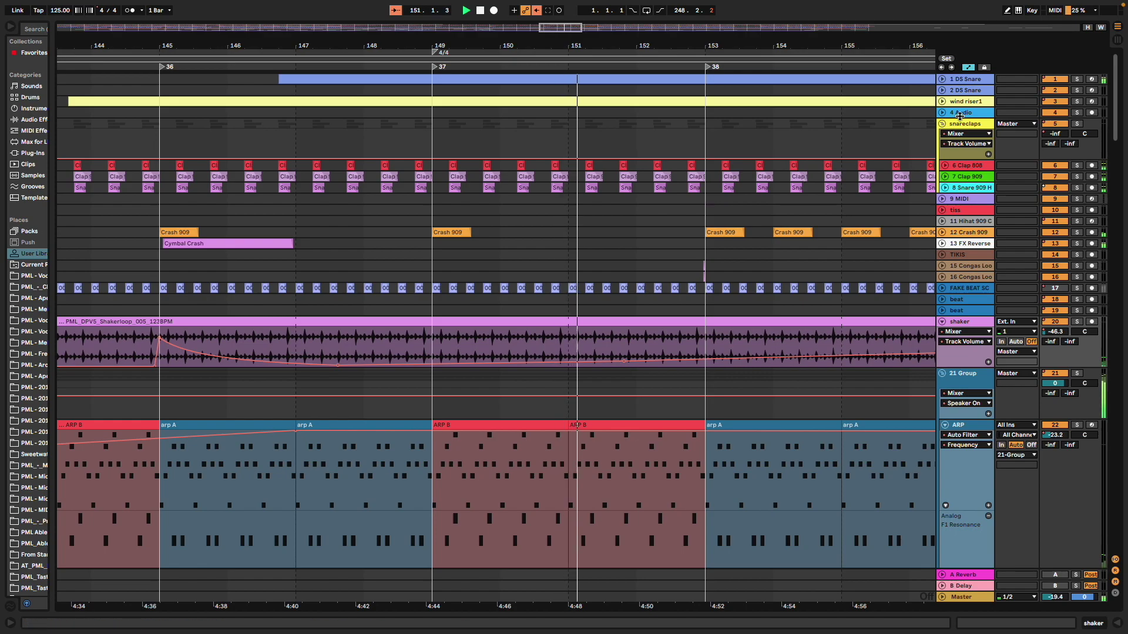
{"action": "left_click", "coordinate": [941, 80]}
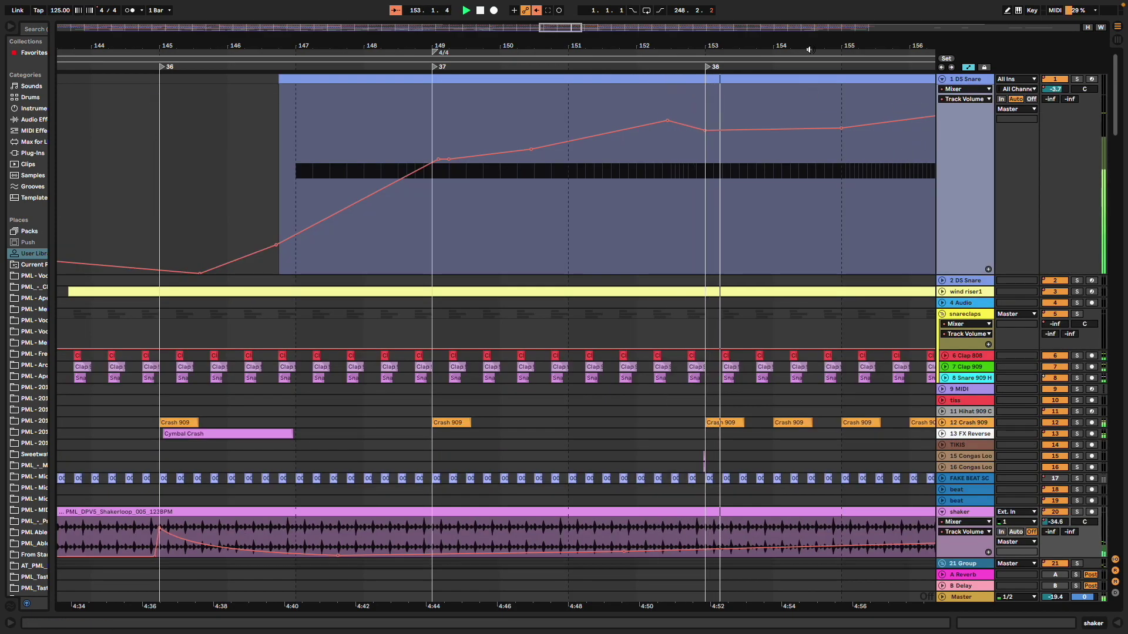
{"action": "left_click_drag", "start_coordinate": [811, 42], "coordinate": [811, 141]}
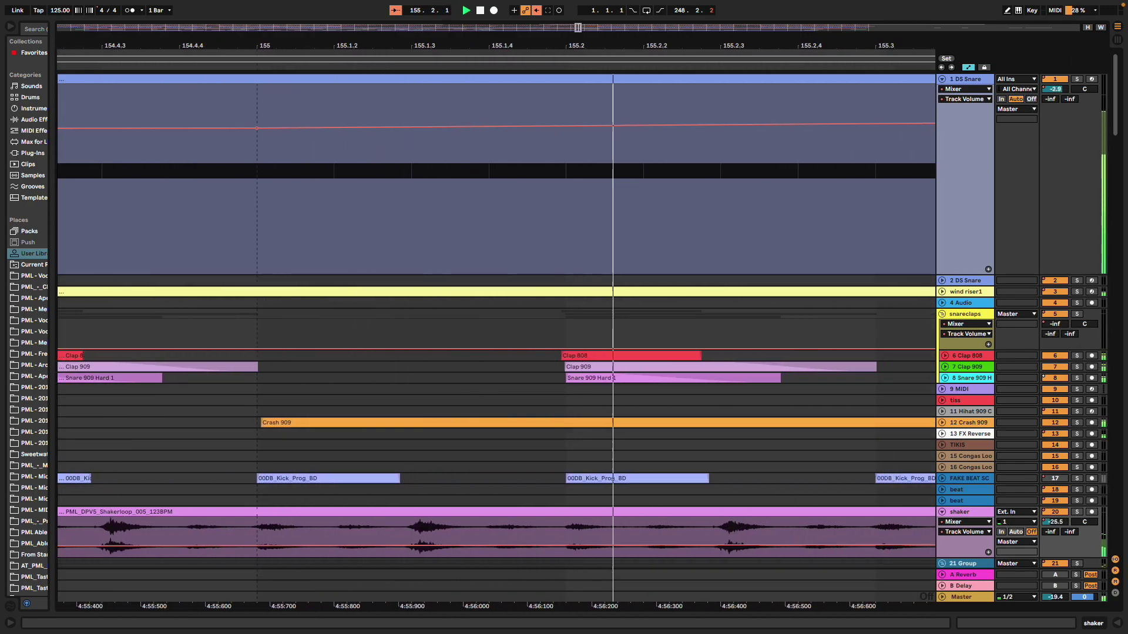
{"action": "left_click_drag", "start_coordinate": [811, 141], "coordinate": [811, 54]}
Review the wider section from bar 125 to 205, from the drum and percussion tracks through the shaker and ARP automation
{"action": "left_click_drag", "start_coordinate": [465, 45], "coordinate": [393, 56]}
{"action": "scroll", "coordinate": [486, 190], "scroll_direction": "down", "scroll_amount": 5}
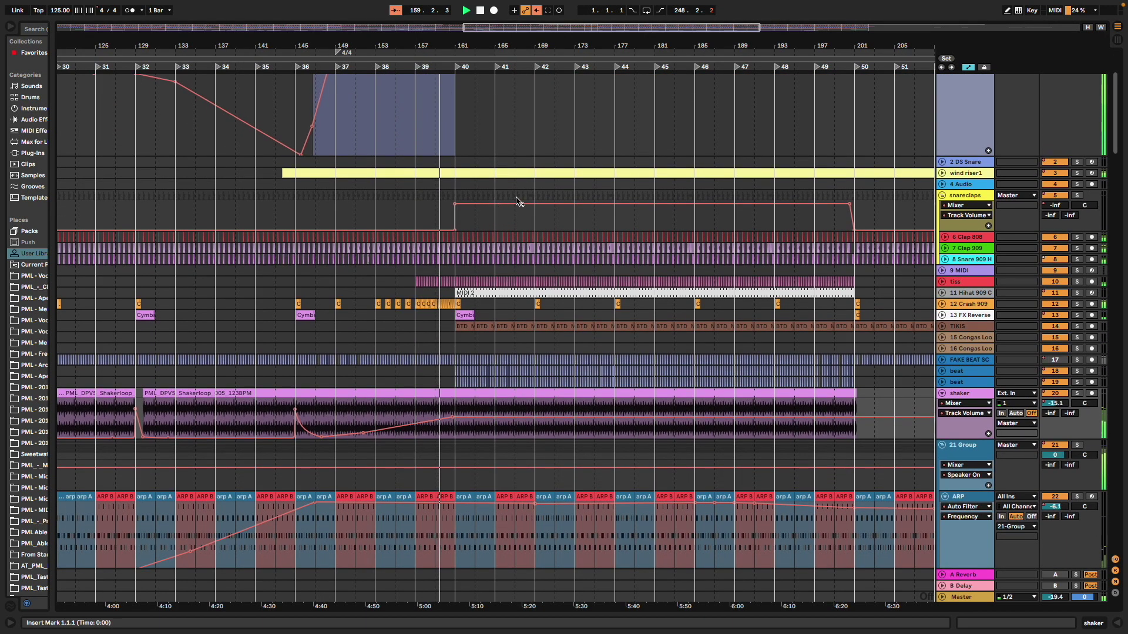
{"action": "scroll", "coordinate": [515, 201], "scroll_direction": "down", "scroll_amount": 1}
{"action": "scroll", "coordinate": [515, 201], "scroll_direction": "down", "scroll_amount": 8}
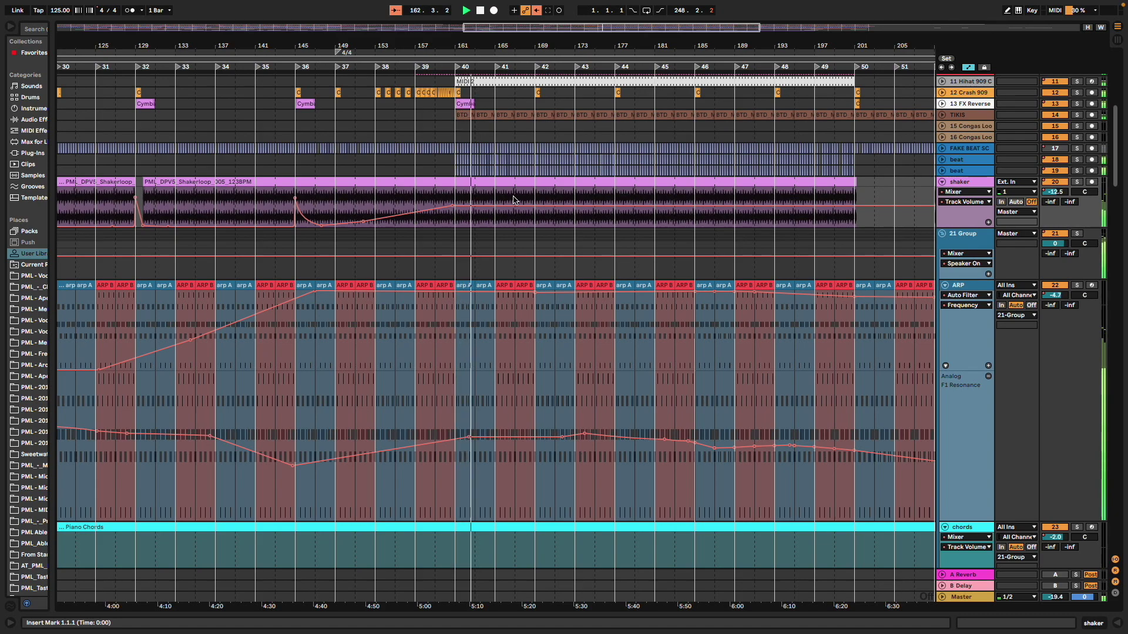
{"action": "scroll", "coordinate": [512, 200], "scroll_direction": "down", "scroll_amount": 8}
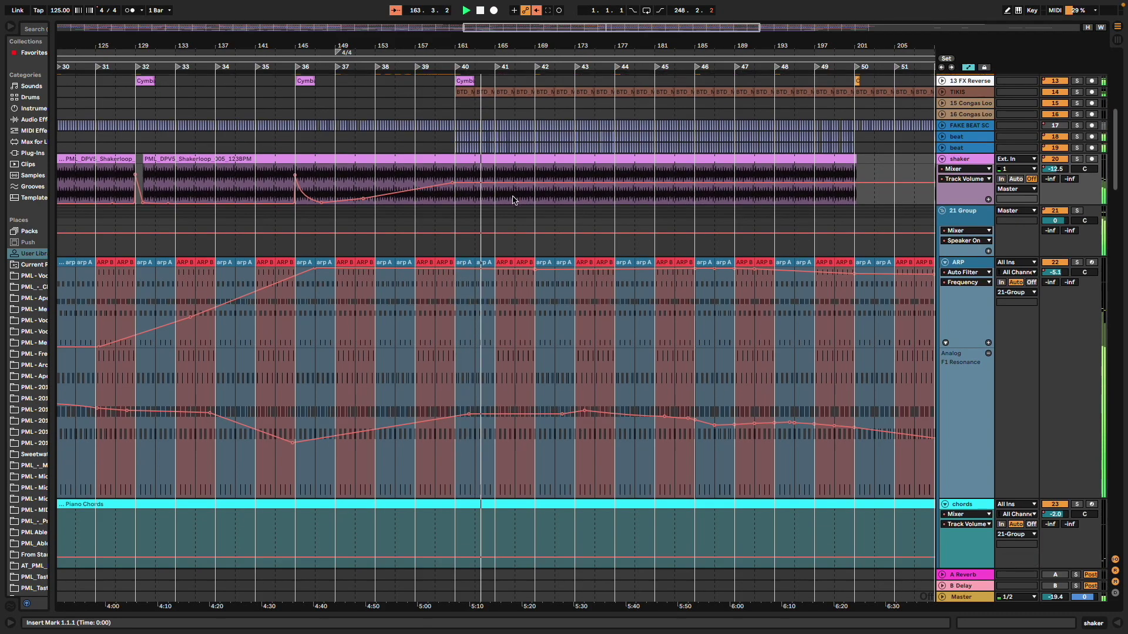
Review the ARP, chords, PAD and Grand Piano tracks from bar 125 to 205, then the snareclaps and percussion tracks
{"action": "scroll", "coordinate": [513, 200], "scroll_direction": "down", "scroll_amount": 16}
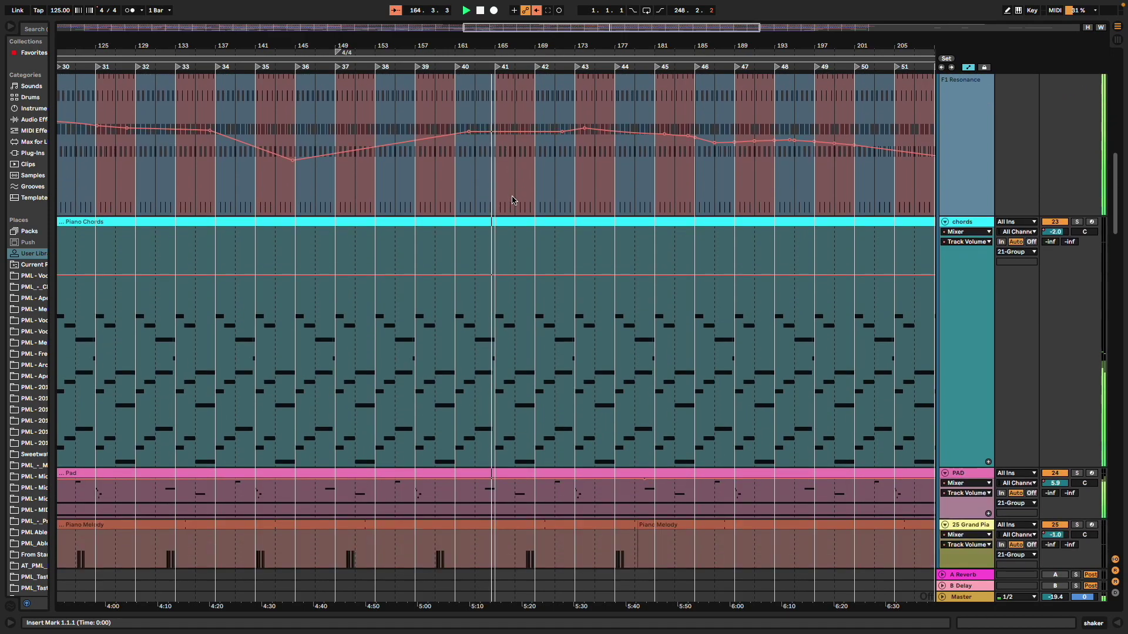
{"action": "scroll", "coordinate": [511, 200], "scroll_direction": "down", "scroll_amount": 6}
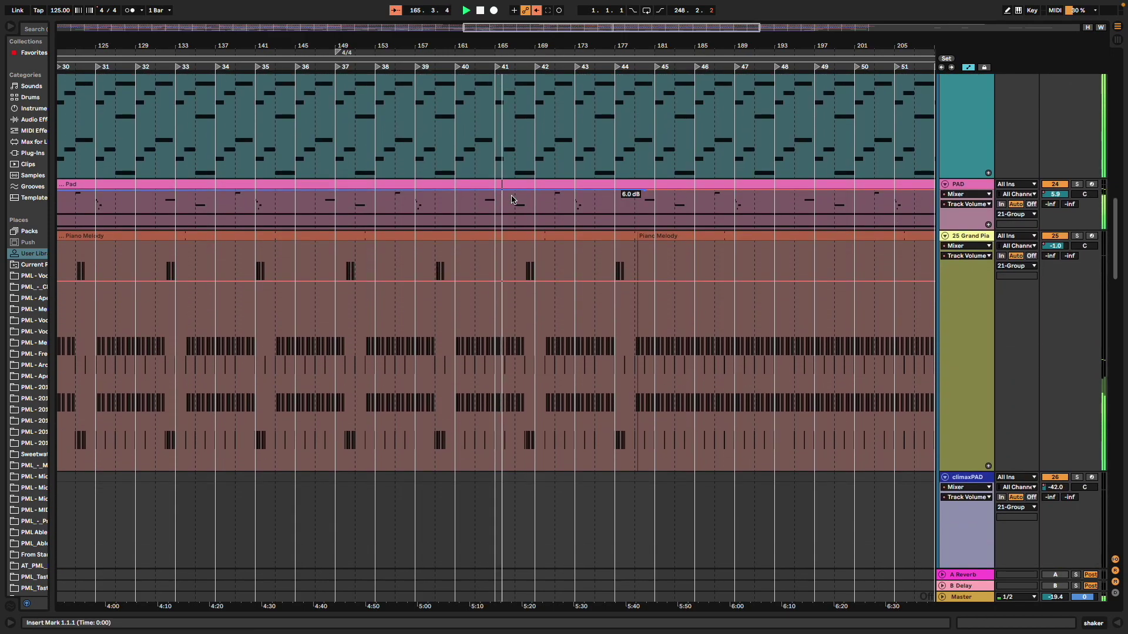
{"action": "scroll", "coordinate": [512, 200], "scroll_direction": "up", "scroll_amount": 12}
{"action": "scroll", "coordinate": [514, 171], "scroll_direction": "up", "scroll_amount": 20}
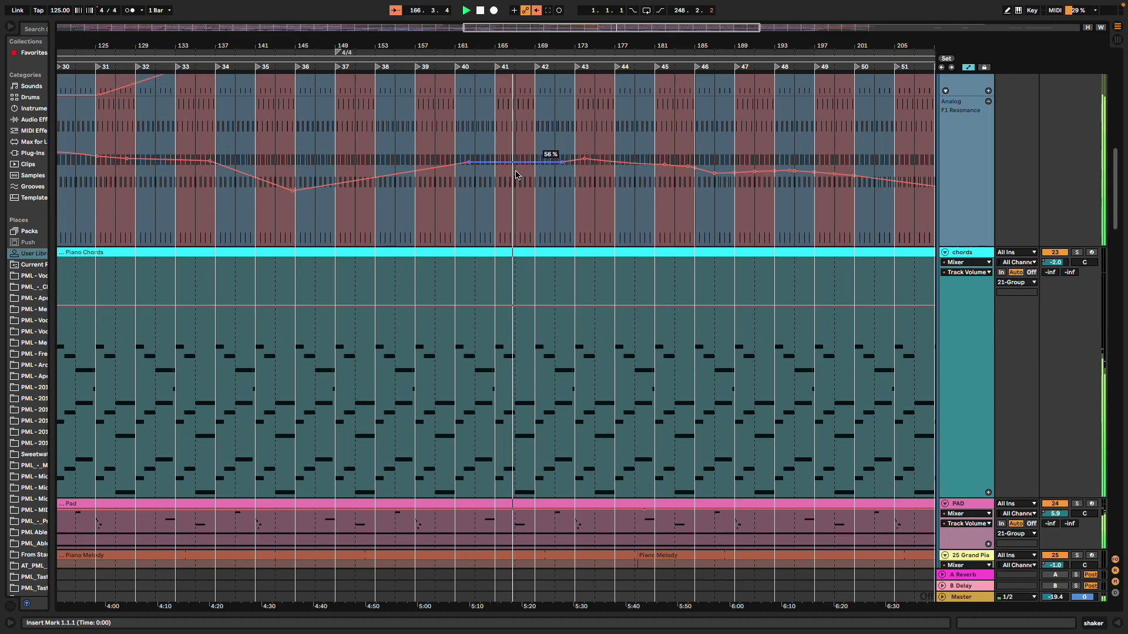
{"action": "scroll", "coordinate": [529, 179], "scroll_direction": "up", "scroll_amount": 10}
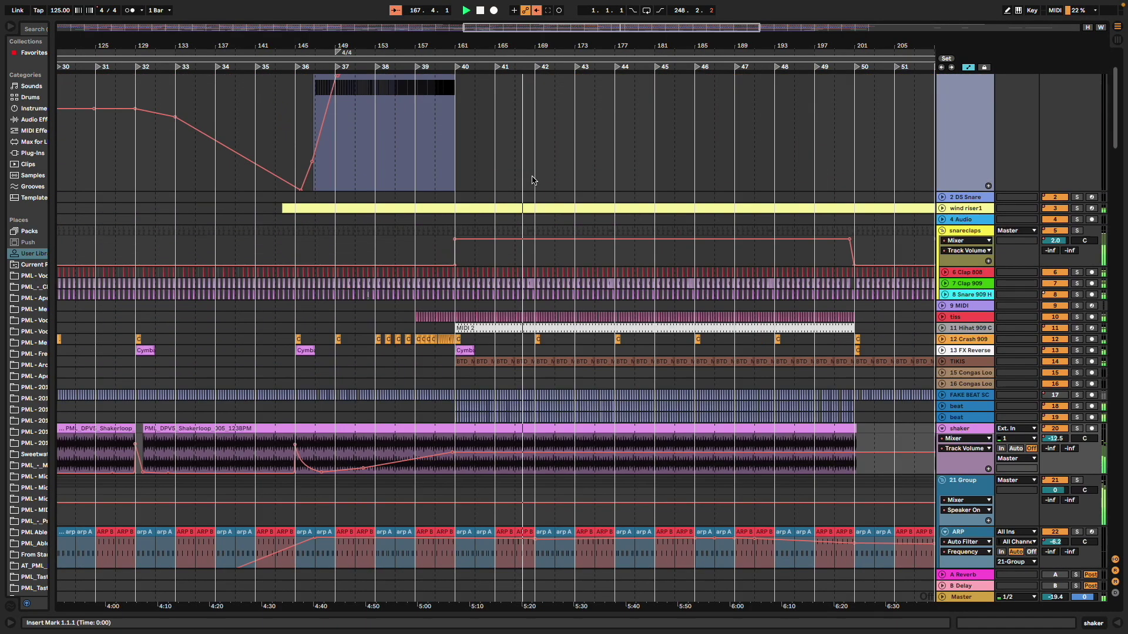
Go through the tracks from ARP and climaxPAD to the DUDUK, BELL-LOVE and TRAIN SQUEEL clips across bars 125 to 205
{"action": "scroll", "coordinate": [558, 150], "scroll_direction": "down", "scroll_amount": 19}
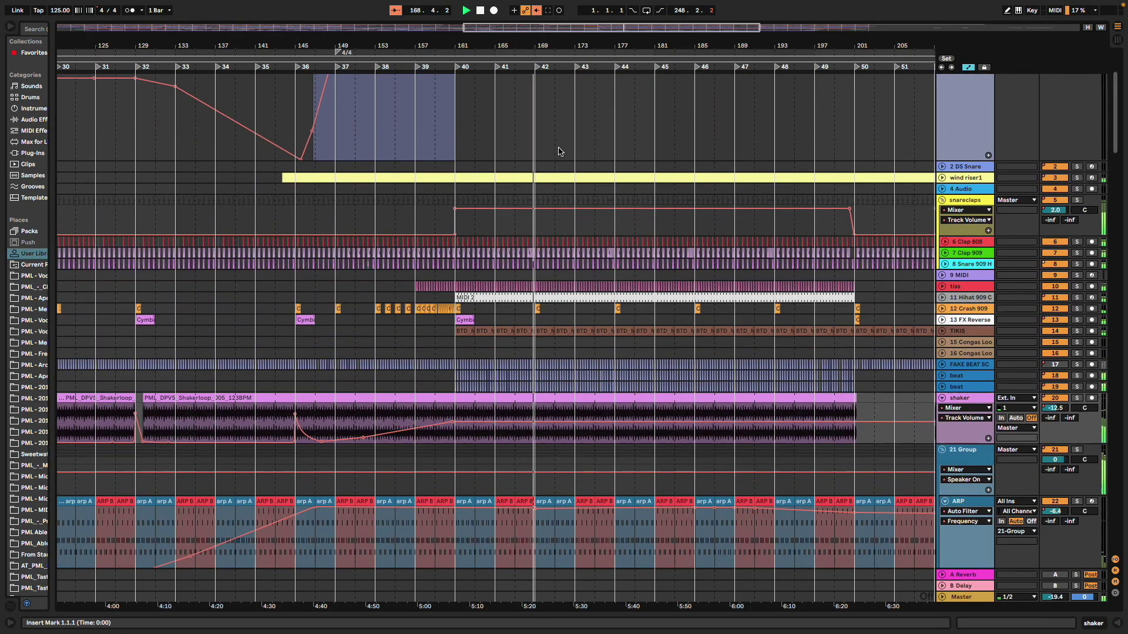
{"action": "scroll", "coordinate": [558, 150], "scroll_direction": "down", "scroll_amount": 16}
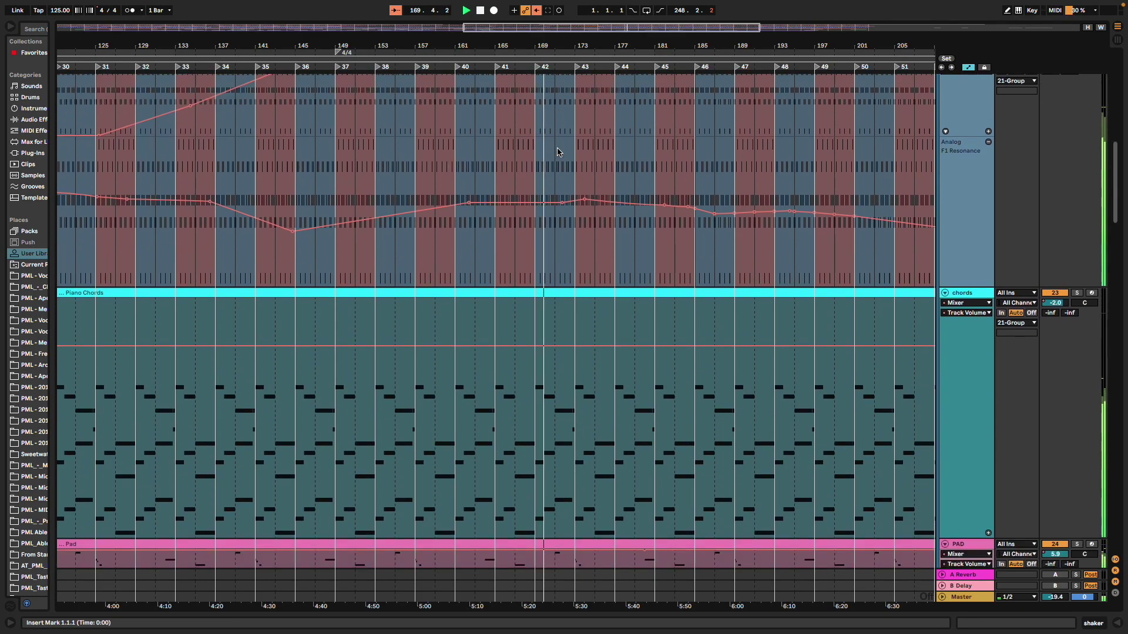
{"action": "scroll", "coordinate": [557, 151], "scroll_direction": "down", "scroll_amount": 11}
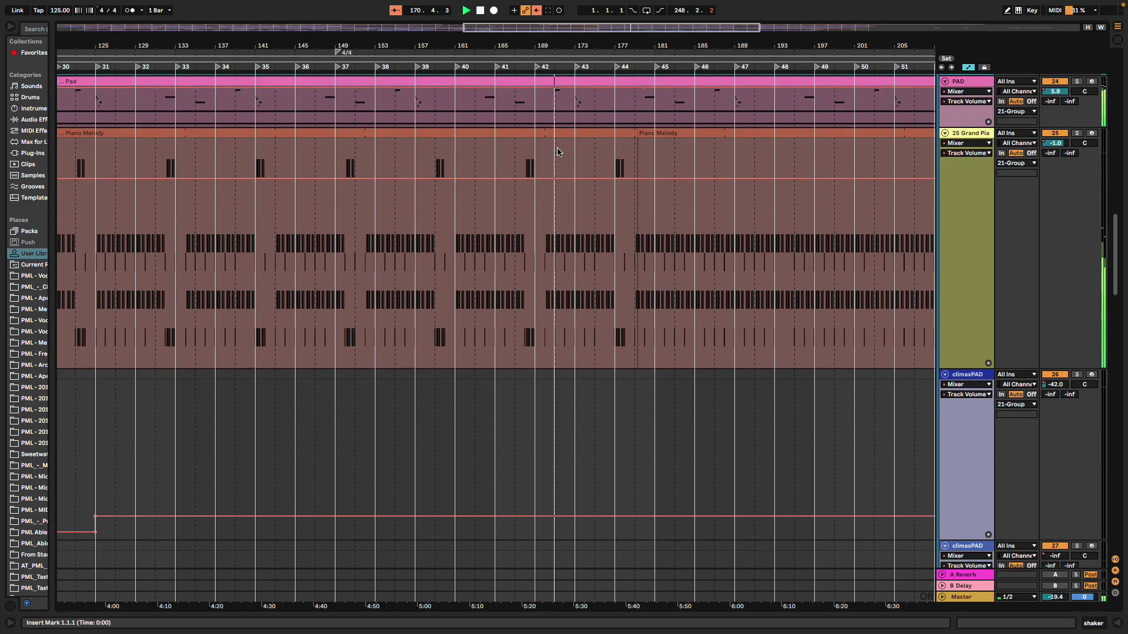
{"action": "scroll", "coordinate": [558, 151], "scroll_direction": "down", "scroll_amount": 7}
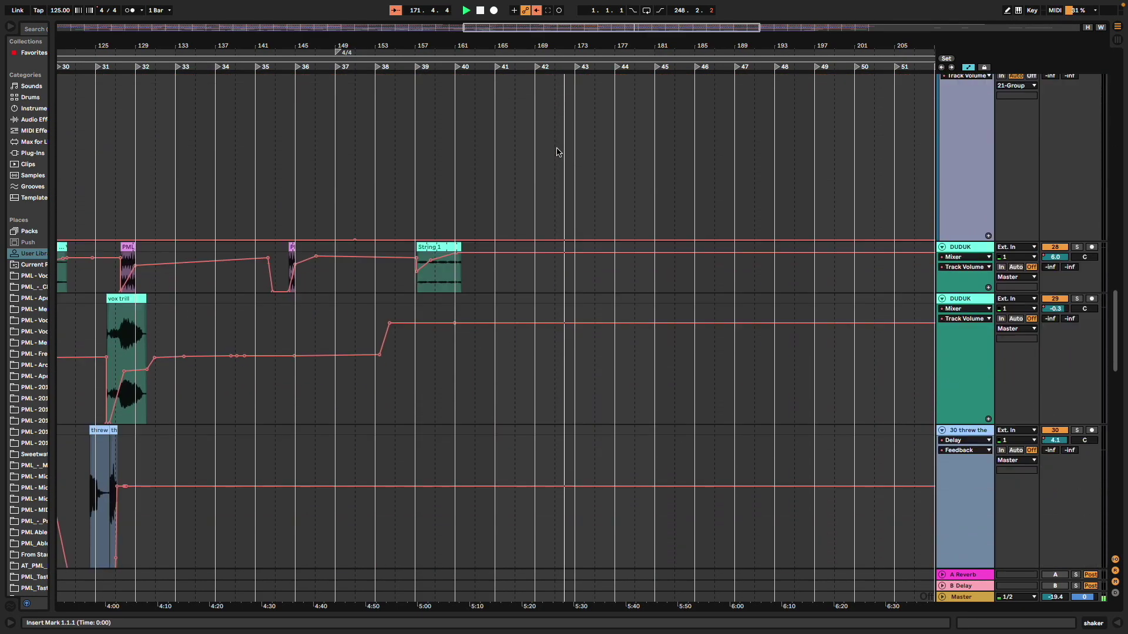
{"action": "scroll", "coordinate": [558, 152], "scroll_direction": "down", "scroll_amount": 18}
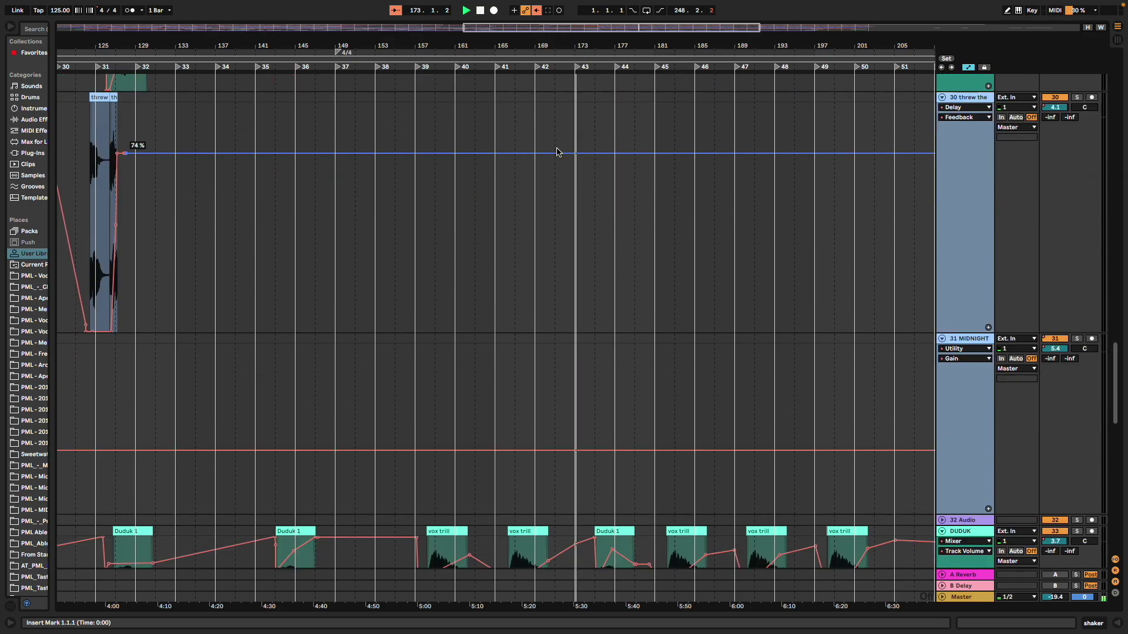
{"action": "scroll", "coordinate": [557, 152], "scroll_direction": "down", "scroll_amount": 10}
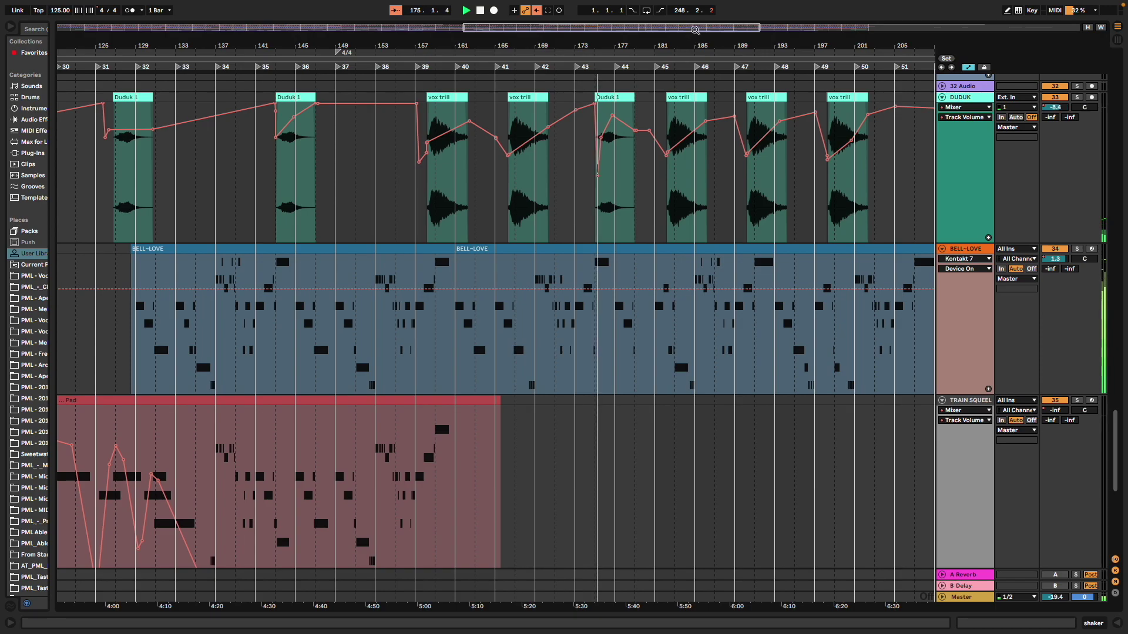
Examine the DUDUK vox trill clips and BELL-LOVE notes closely from bar 191, widening the range to about bar 224
{"action": "left_click_drag", "start_coordinate": [690, 31], "coordinate": [717, 200]}
{"action": "left_click_drag", "start_coordinate": [452, 345], "coordinate": [454, 344]}
{"action": "left_click_drag", "start_coordinate": [635, 45], "coordinate": [614, 19]}
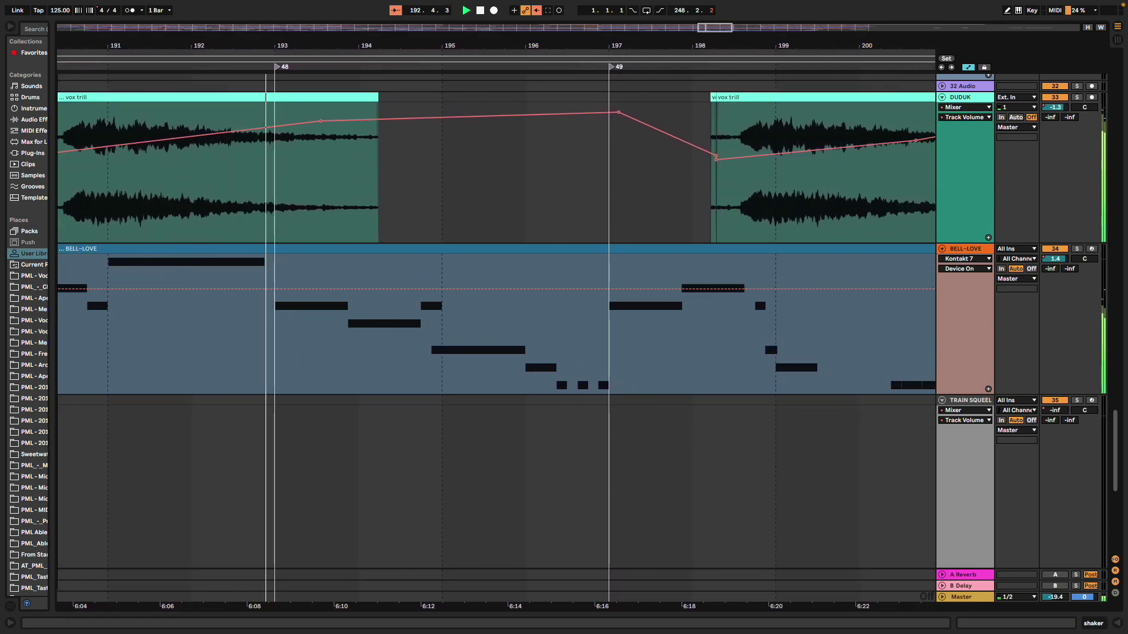
{"action": "scroll", "coordinate": [496, 317], "scroll_direction": "down", "scroll_amount": 4}
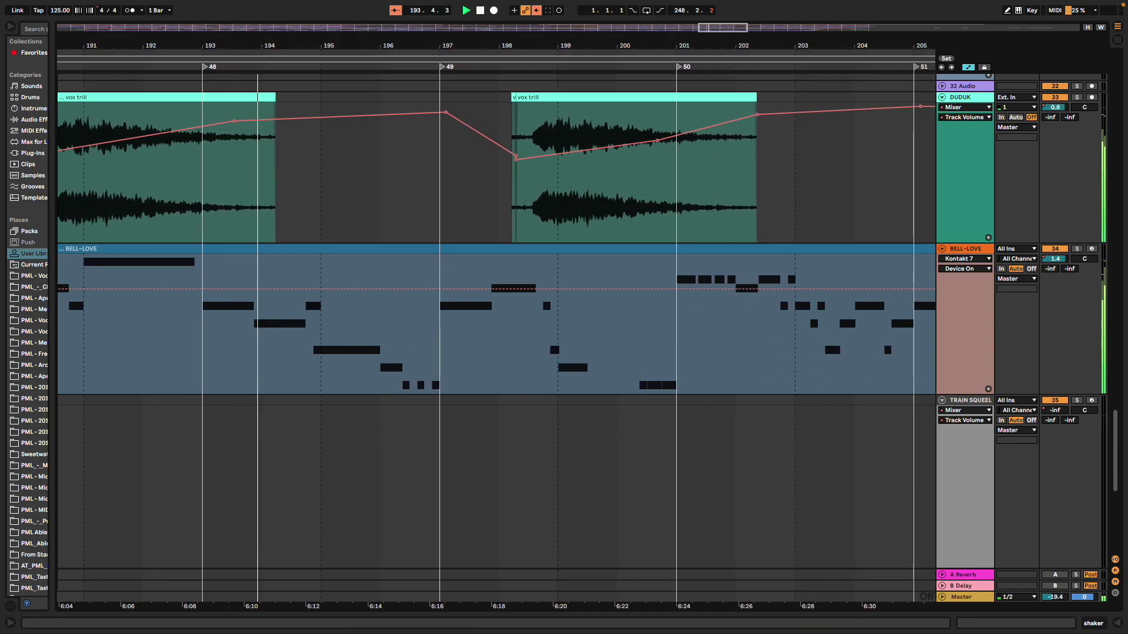
{"action": "scroll", "coordinate": [496, 317], "scroll_direction": "down", "scroll_amount": 3}
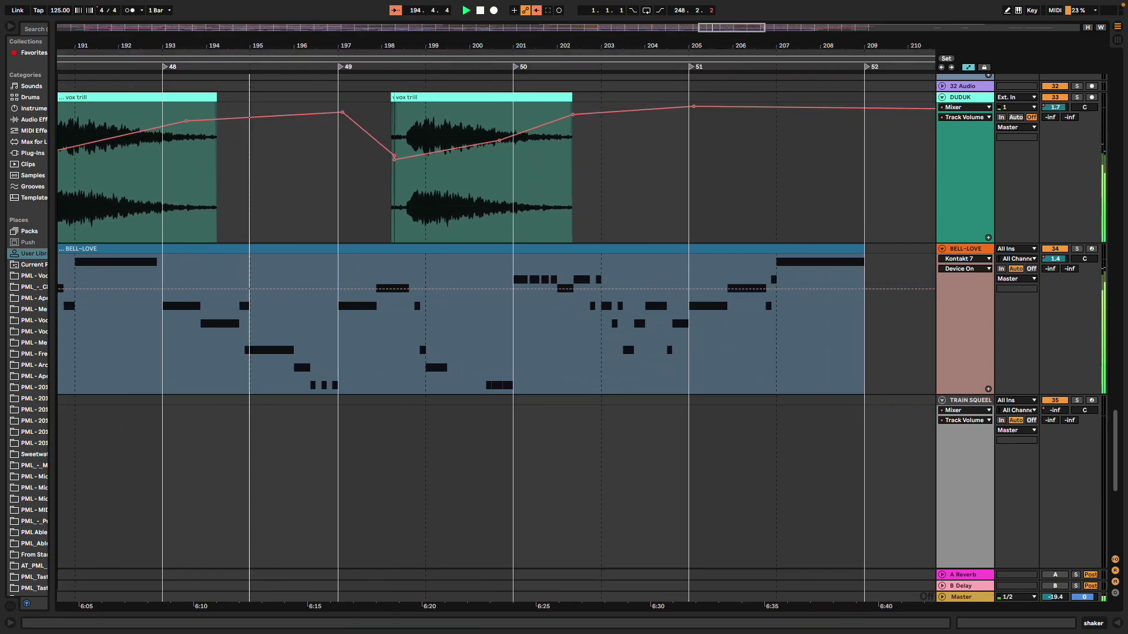
{"action": "scroll", "coordinate": [496, 318], "scroll_direction": "down", "scroll_amount": 4}
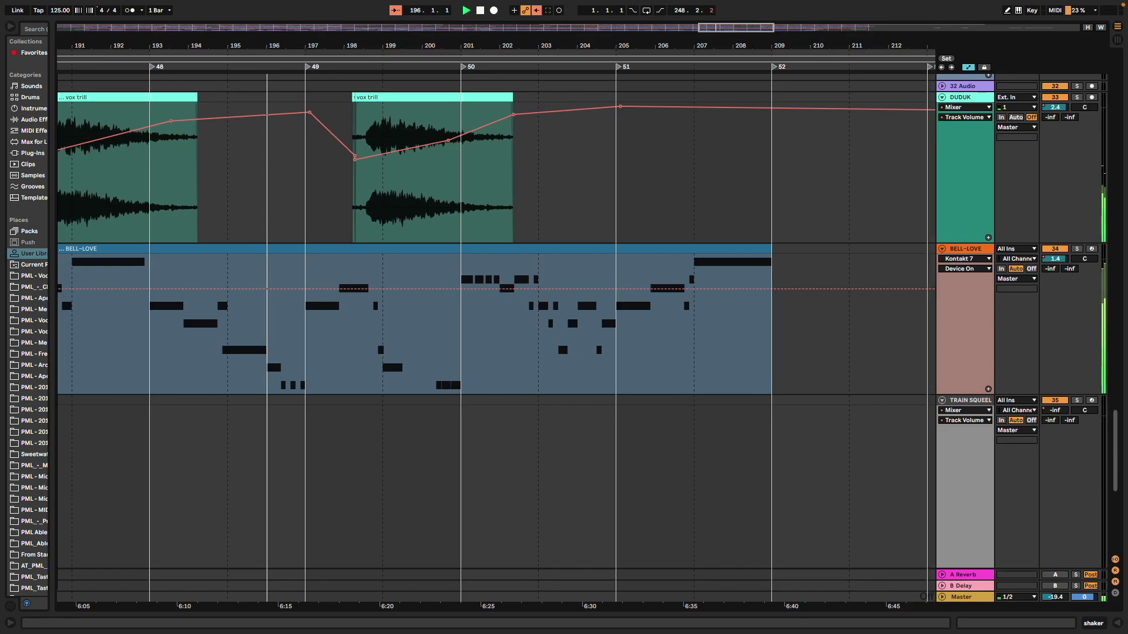
{"action": "key", "text": "minus"}
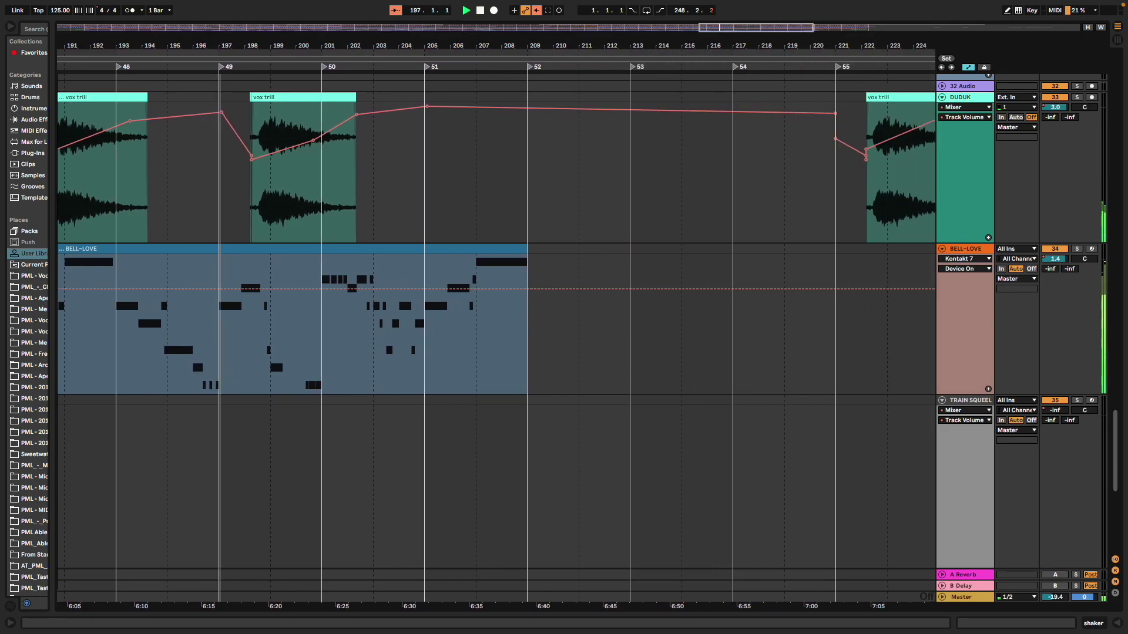
Review the DUDUK volume automation and the BELL-LOVE and TRAIN SQUEEL tracks between bars 191 and 227
{"action": "scroll", "coordinate": [745, 130], "scroll_direction": "up", "scroll_amount": 5}
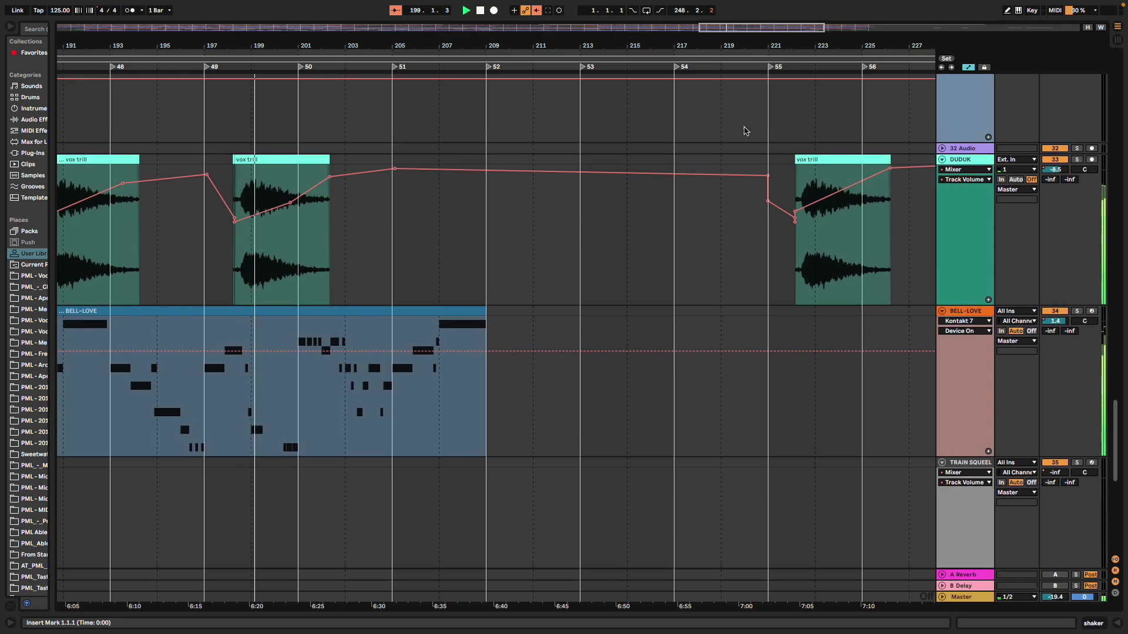
{"action": "scroll", "coordinate": [744, 131], "scroll_direction": "up", "scroll_amount": 2}
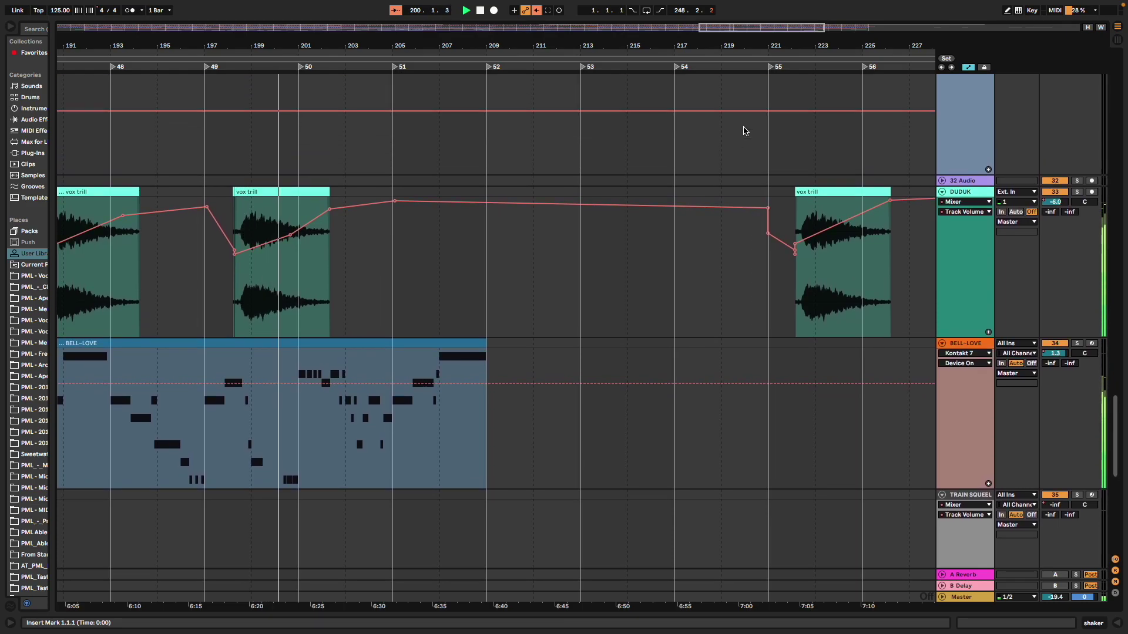
{"action": "scroll", "coordinate": [745, 131], "scroll_direction": "down", "scroll_amount": 4}
{"action": "scroll", "coordinate": [744, 130], "scroll_direction": "down", "scroll_amount": 7}
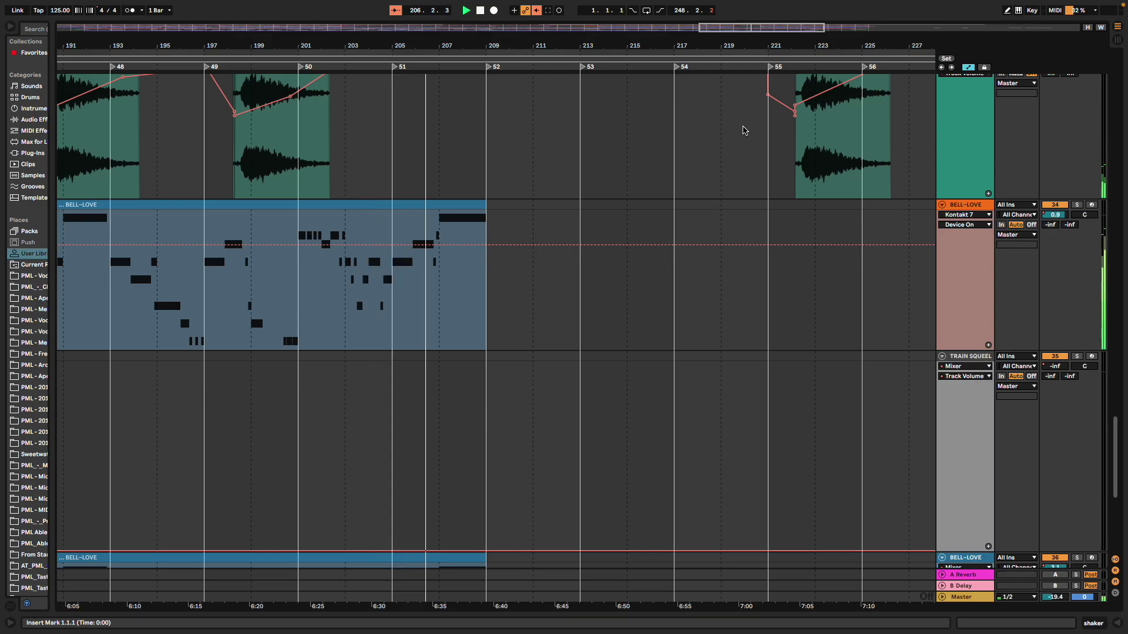
{"action": "scroll", "coordinate": [743, 129], "scroll_direction": "up", "scroll_amount": 1}
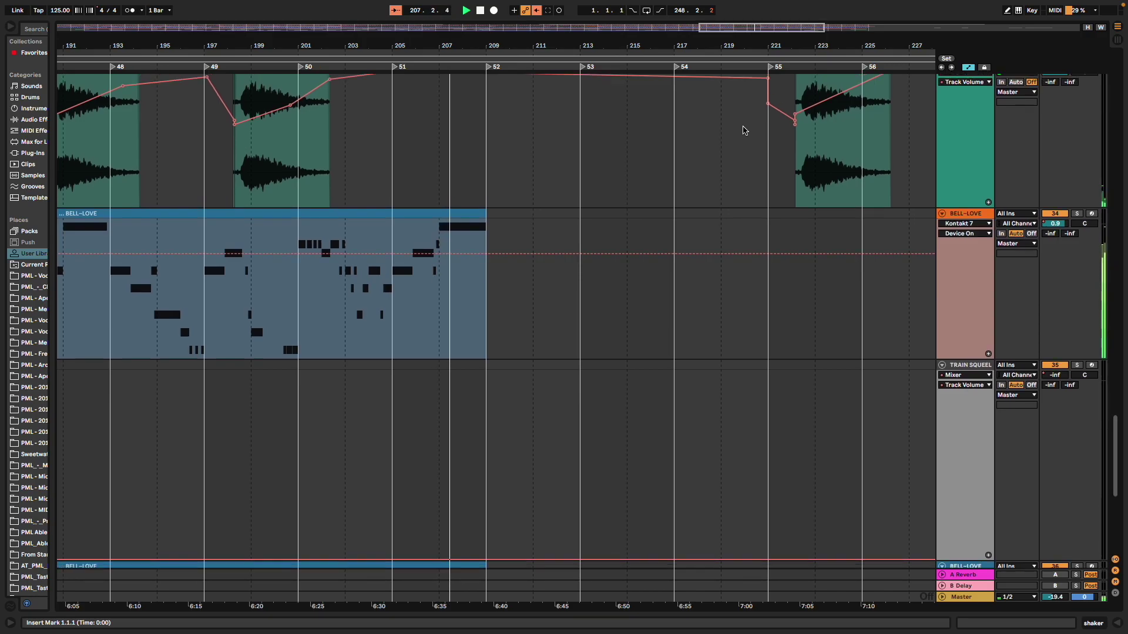
Review the Piano Chords, Pad, ARP, shaker and drum clips from bar 191 to 227
{"action": "scroll", "coordinate": [743, 130], "scroll_direction": "up", "scroll_amount": 10}
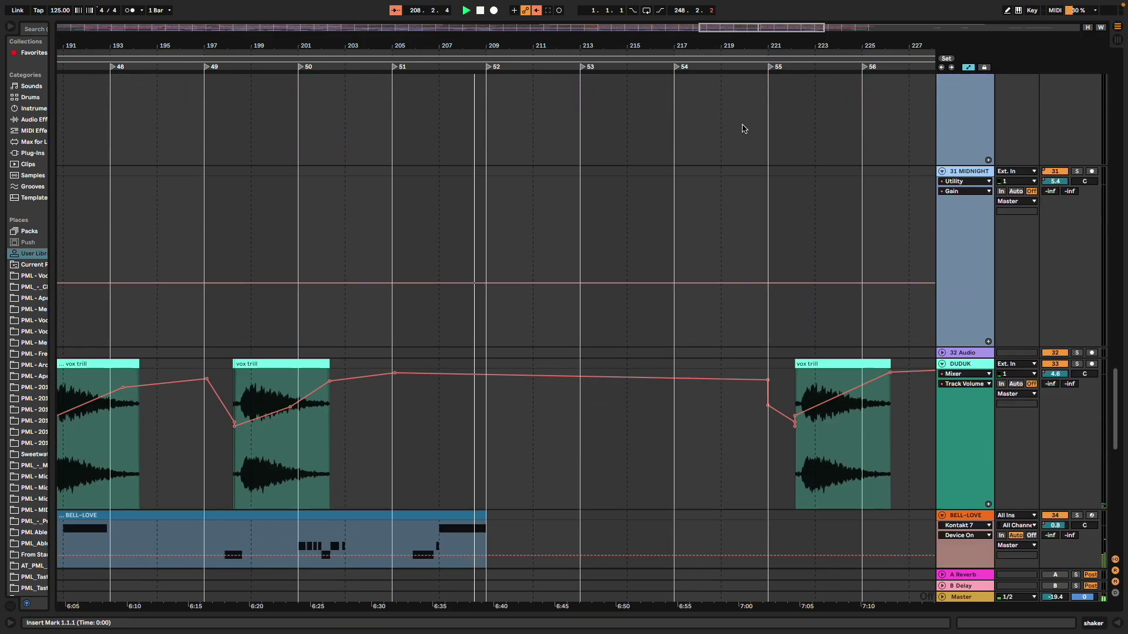
{"action": "scroll", "coordinate": [743, 129], "scroll_direction": "up", "scroll_amount": 15}
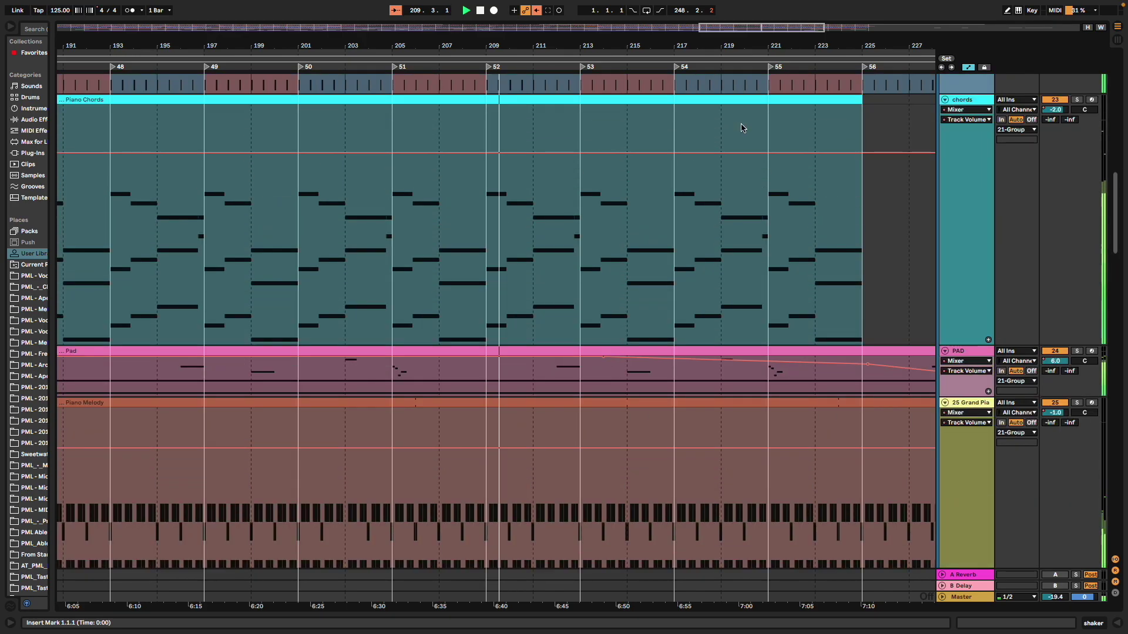
{"action": "scroll", "coordinate": [743, 128], "scroll_direction": "up", "scroll_amount": 15}
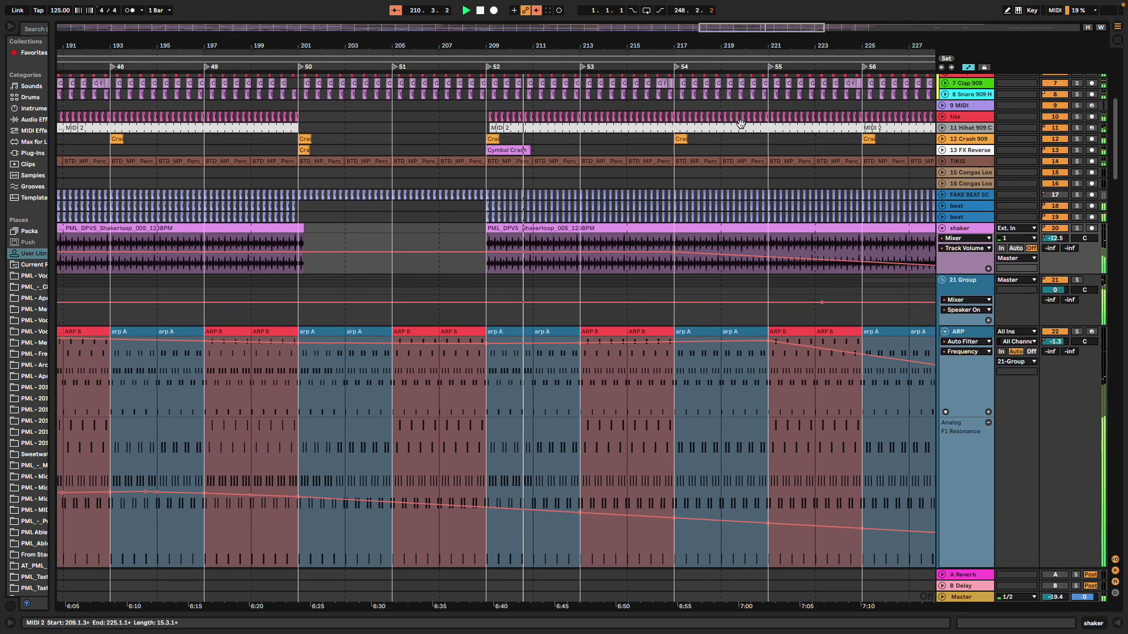
{"action": "scroll", "coordinate": [741, 124], "scroll_direction": "up", "scroll_amount": 1}
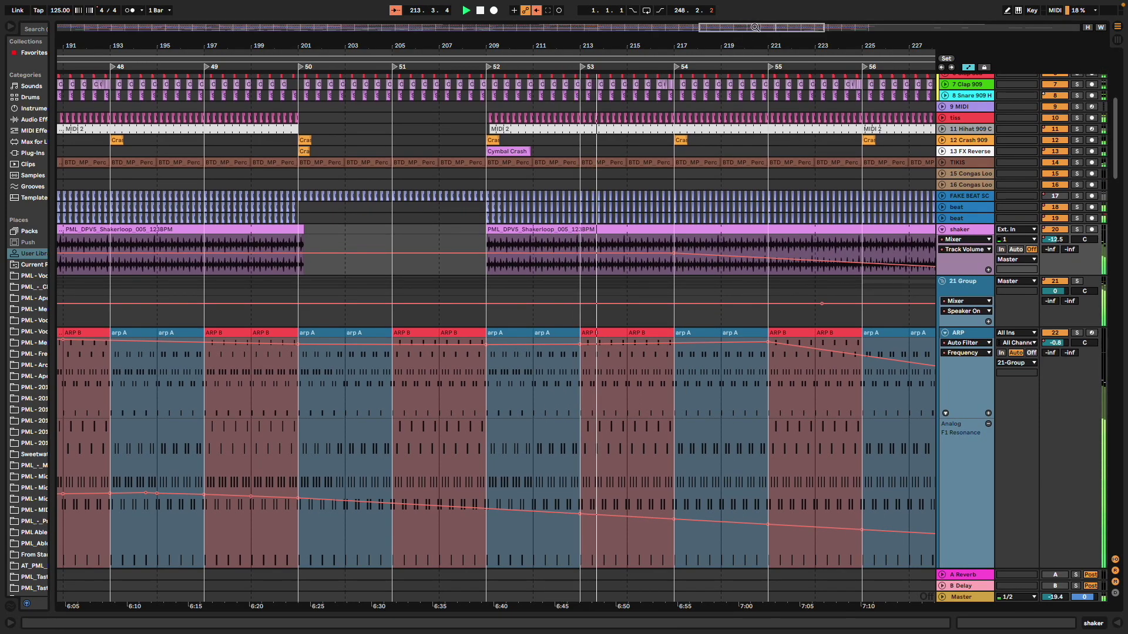
Examine the shaker volume and ARP filter automation through the outro, between bars 195 and 245
{"action": "left_click_drag", "start_coordinate": [754, 27], "coordinate": [782, 14]}
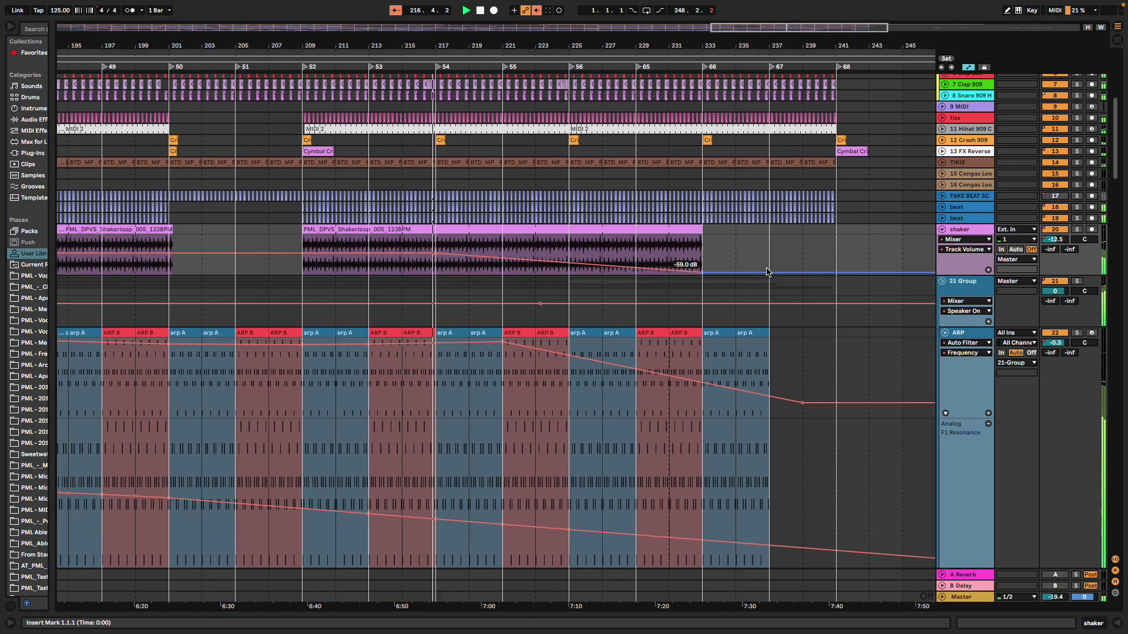
{"action": "scroll", "coordinate": [767, 272], "scroll_direction": "down", "scroll_amount": 1}
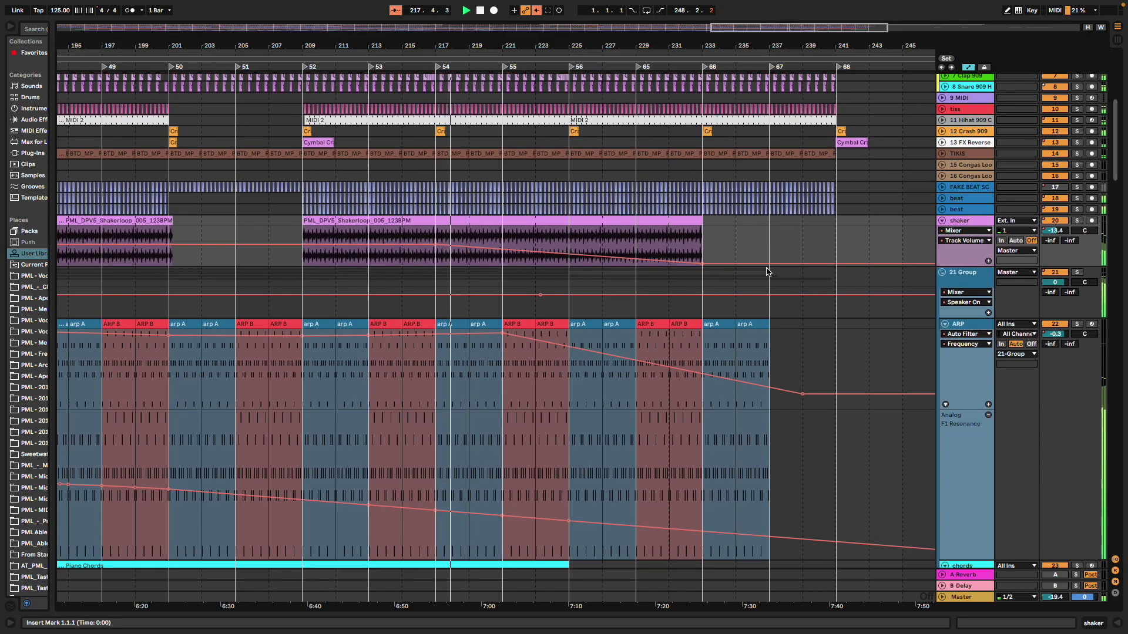
{"action": "scroll", "coordinate": [767, 272], "scroll_direction": "down", "scroll_amount": 8}
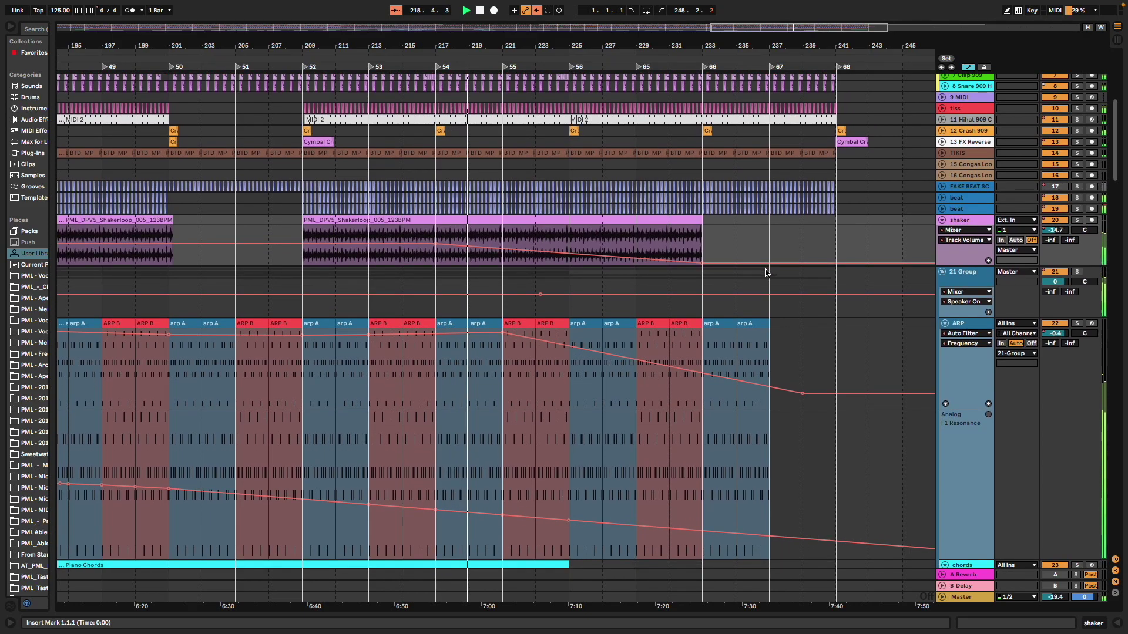
{"action": "scroll", "coordinate": [764, 271], "scroll_direction": "up", "scroll_amount": 4}
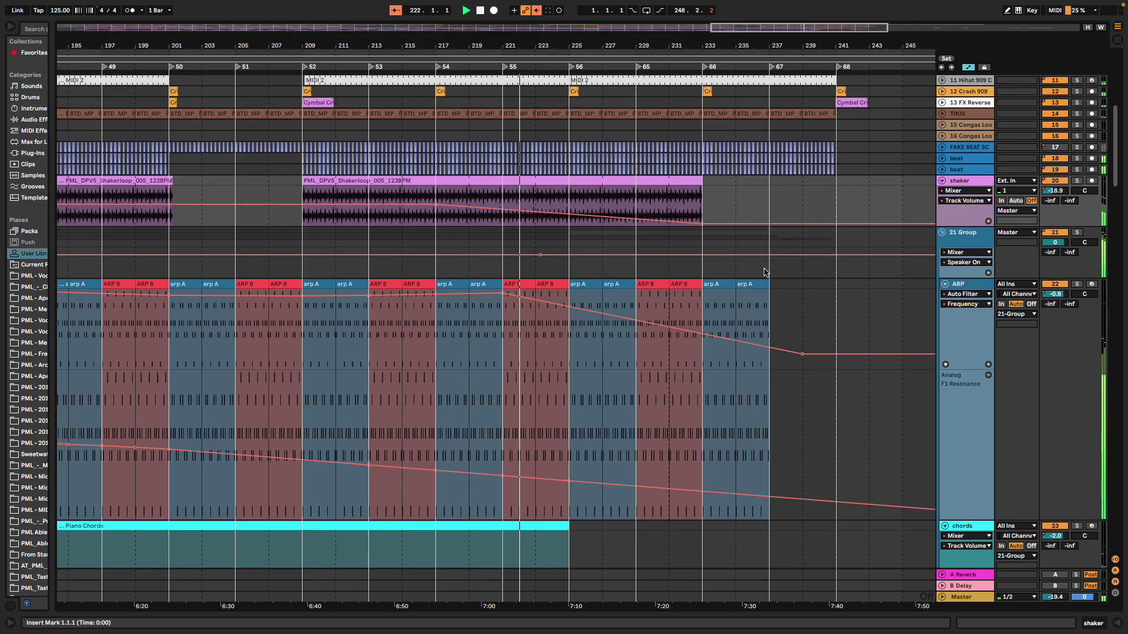
Follow the outro closely from bar 215 to 246, from the percussion and ARP through the Pad, Piano Melody and duduk4 clips
{"action": "left_click_drag", "start_coordinate": [717, 26], "coordinate": [771, 47]}
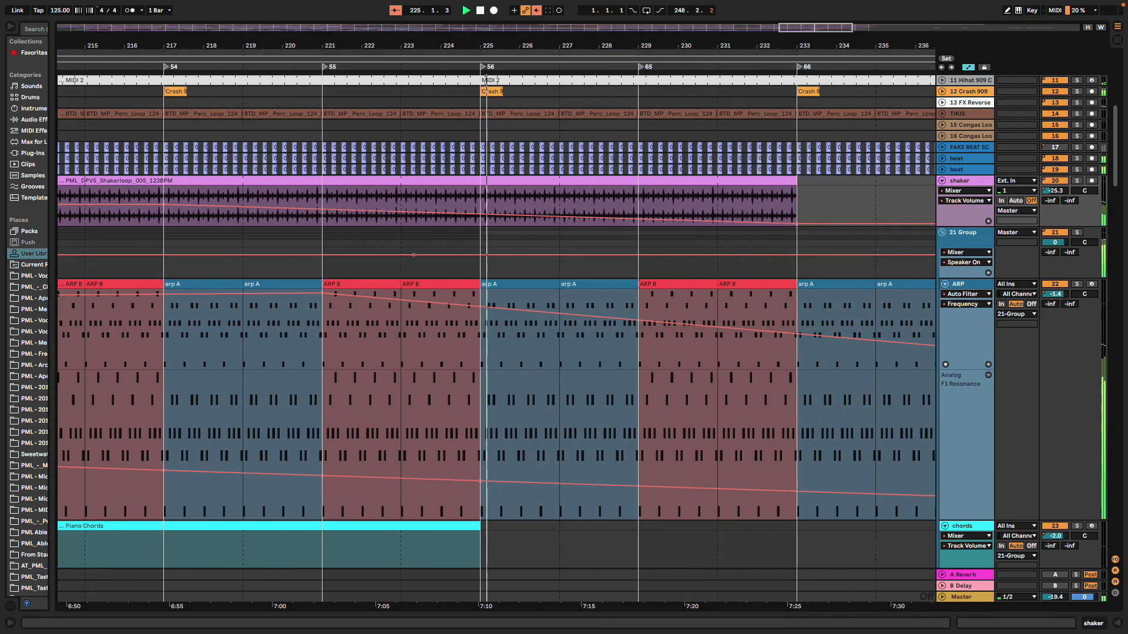
{"action": "left_click_drag", "start_coordinate": [669, 38], "coordinate": [250, 36]}
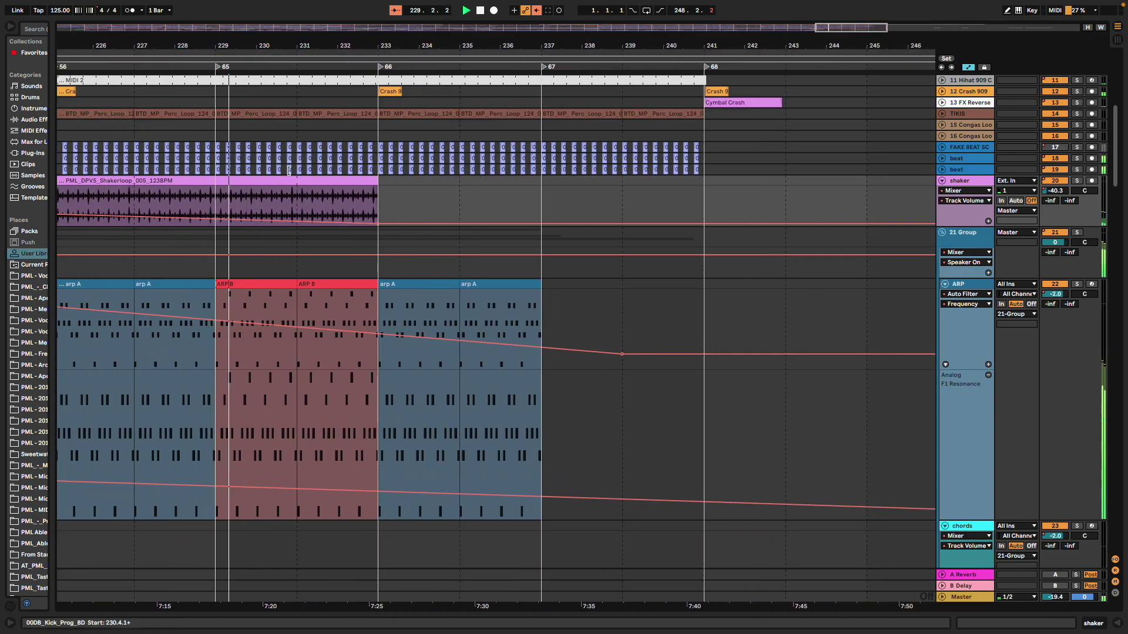
{"action": "scroll", "coordinate": [289, 170], "scroll_direction": "down", "scroll_amount": 3}
{"action": "scroll", "coordinate": [379, 287], "scroll_direction": "down", "scroll_amount": 9}
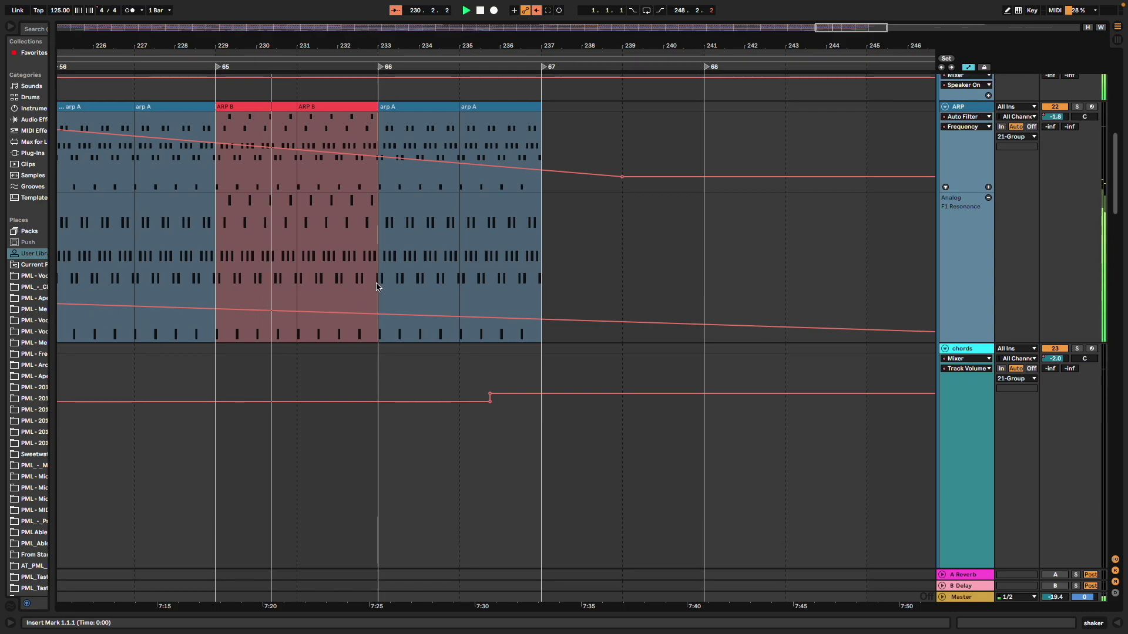
{"action": "scroll", "coordinate": [632, 151], "scroll_direction": "down", "scroll_amount": 13}
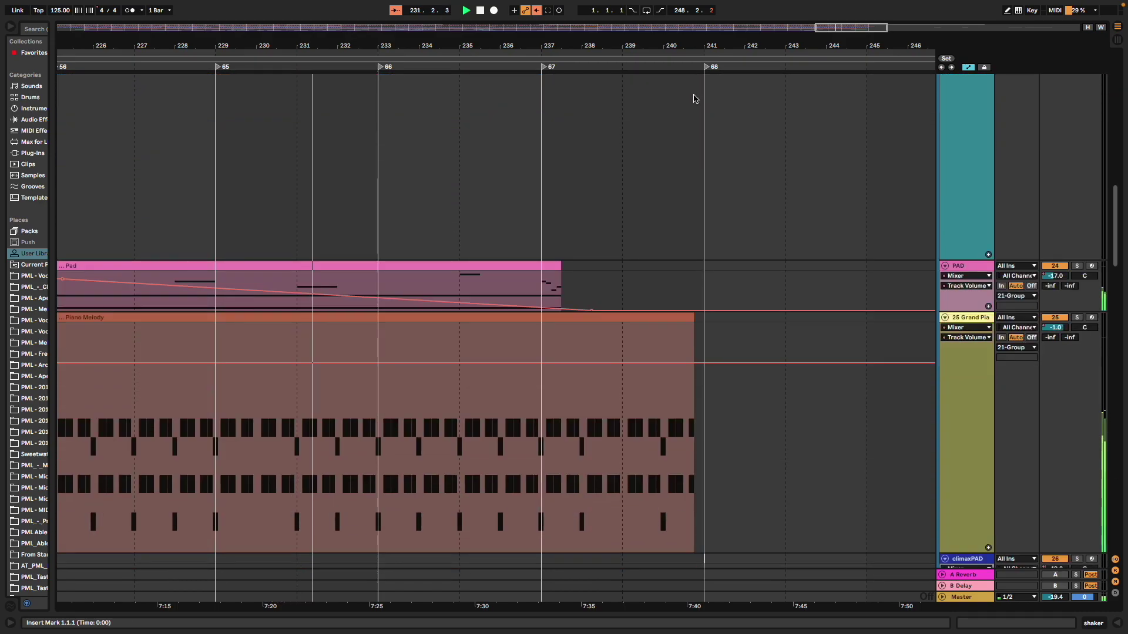
{"action": "scroll", "coordinate": [691, 122], "scroll_direction": "down", "scroll_amount": 12}
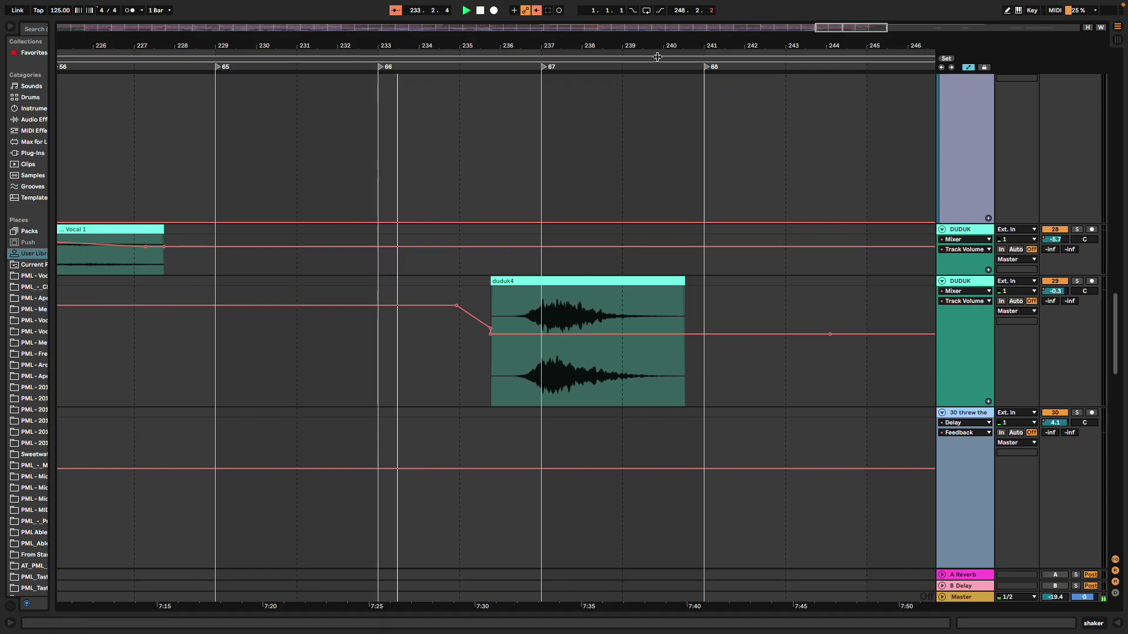
Review the song's ending from bar 231 onward, from the last duduk4 clip back to the ARP, shaker and drum tracks
{"action": "left_click_drag", "start_coordinate": [651, 46], "coordinate": [212, 47]}
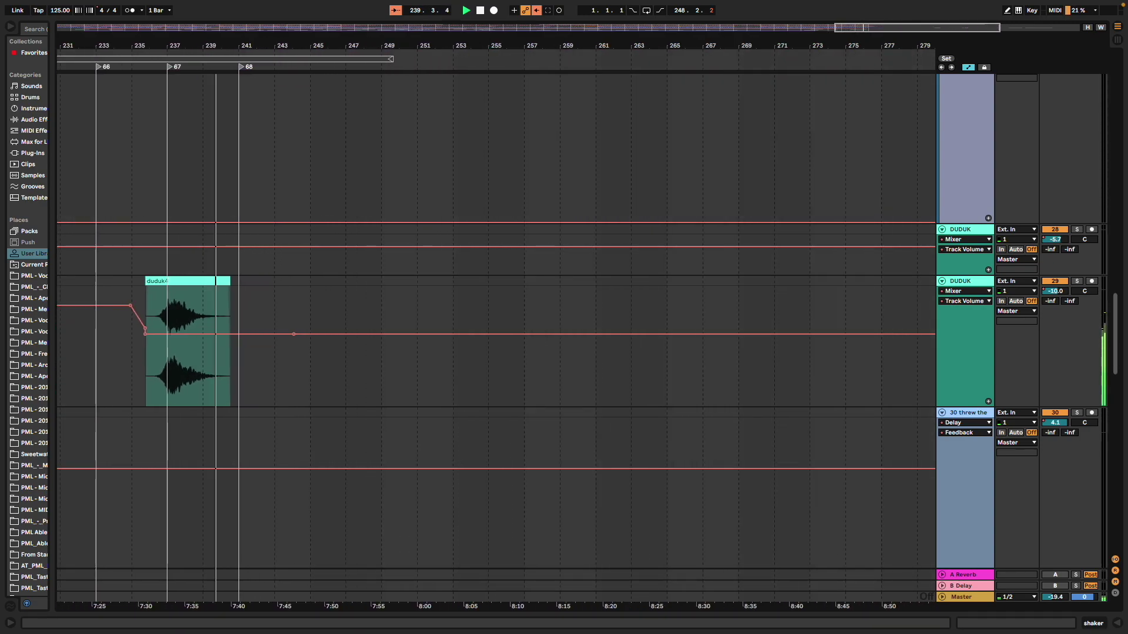
{"action": "scroll", "coordinate": [234, 212], "scroll_direction": "up", "scroll_amount": 3}
{"action": "scroll", "coordinate": [269, 231], "scroll_direction": "up", "scroll_amount": 10}
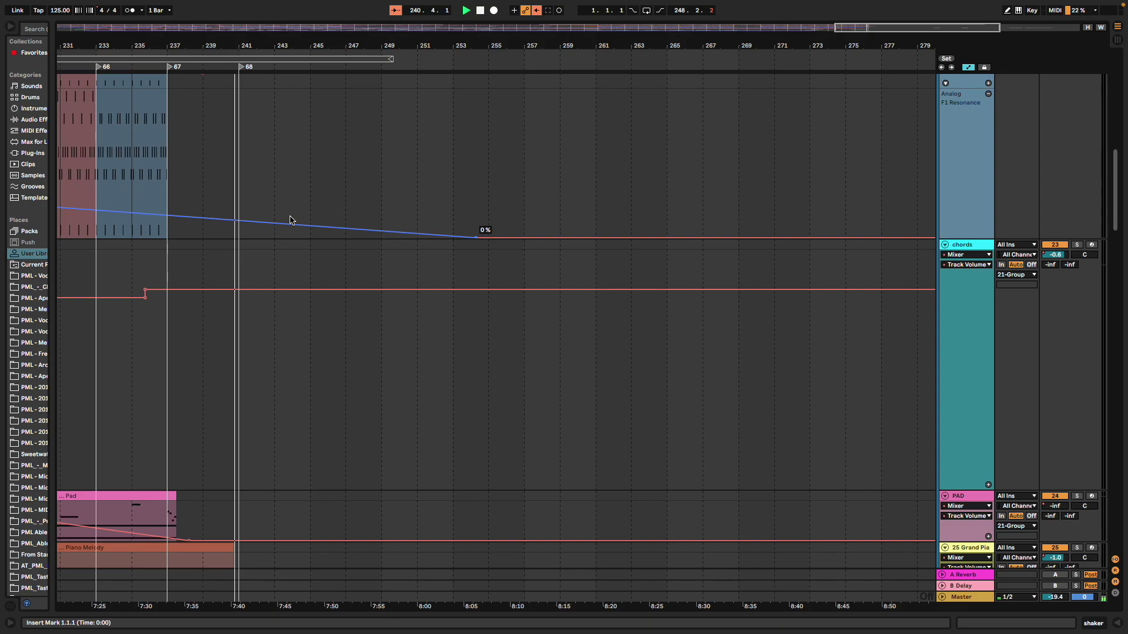
{"action": "scroll", "coordinate": [294, 218], "scroll_direction": "up", "scroll_amount": 3}
{"action": "scroll", "coordinate": [292, 219], "scroll_direction": "up", "scroll_amount": 1}
{"action": "scroll", "coordinate": [292, 218], "scroll_direction": "up", "scroll_amount": 1}
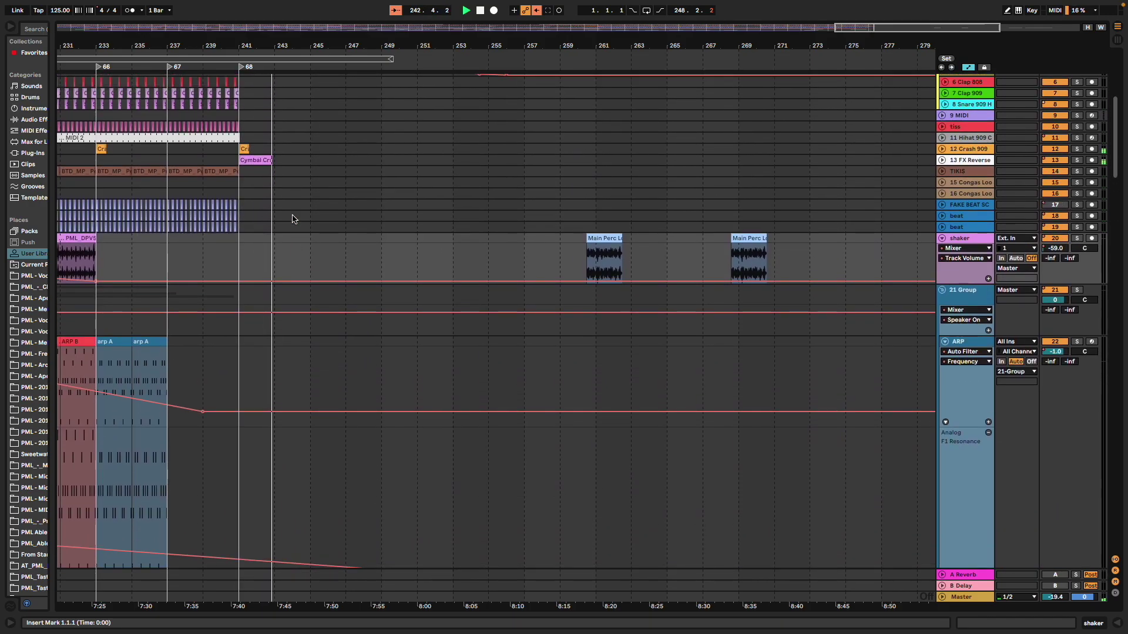
{"action": "scroll", "coordinate": [293, 218], "scroll_direction": "up", "scroll_amount": 5}
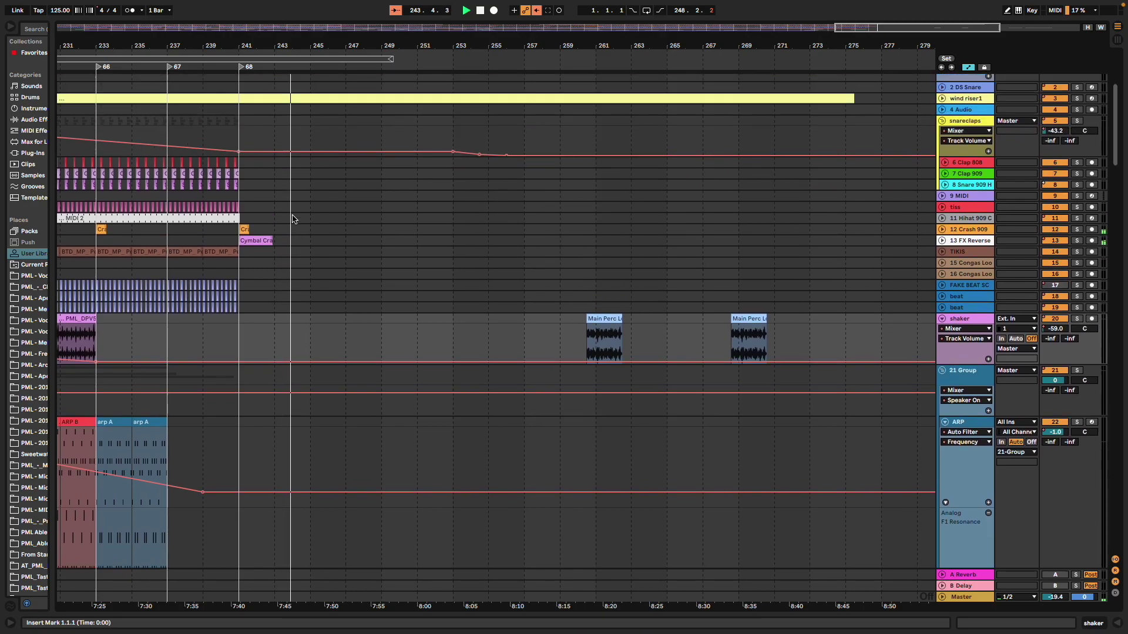
{"action": "scroll", "coordinate": [292, 219], "scroll_direction": "up", "scroll_amount": 2}
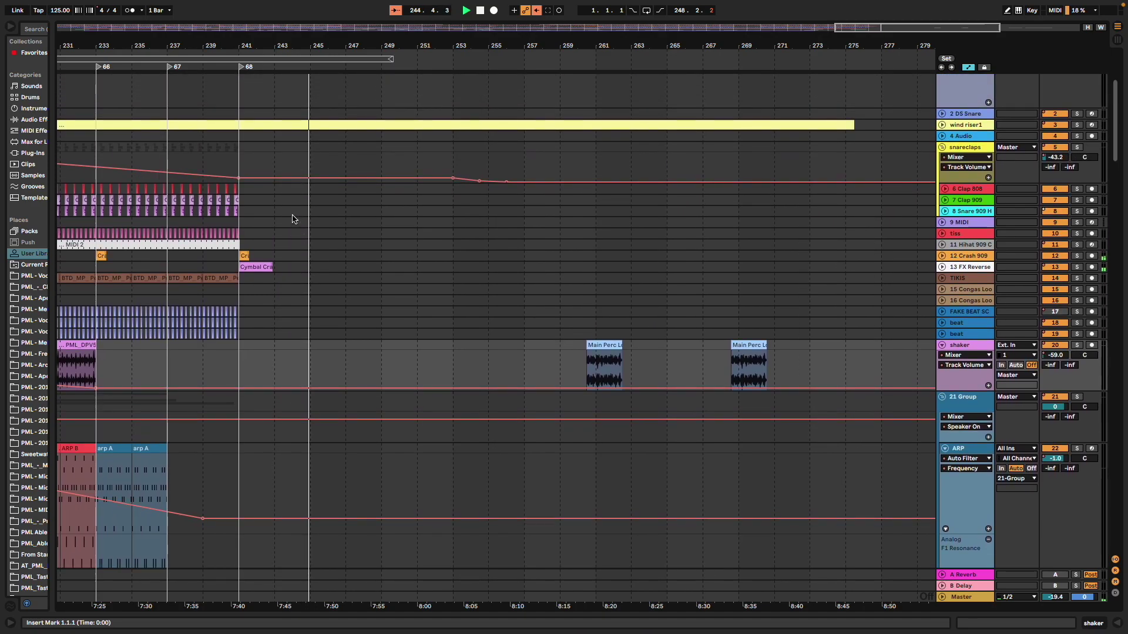